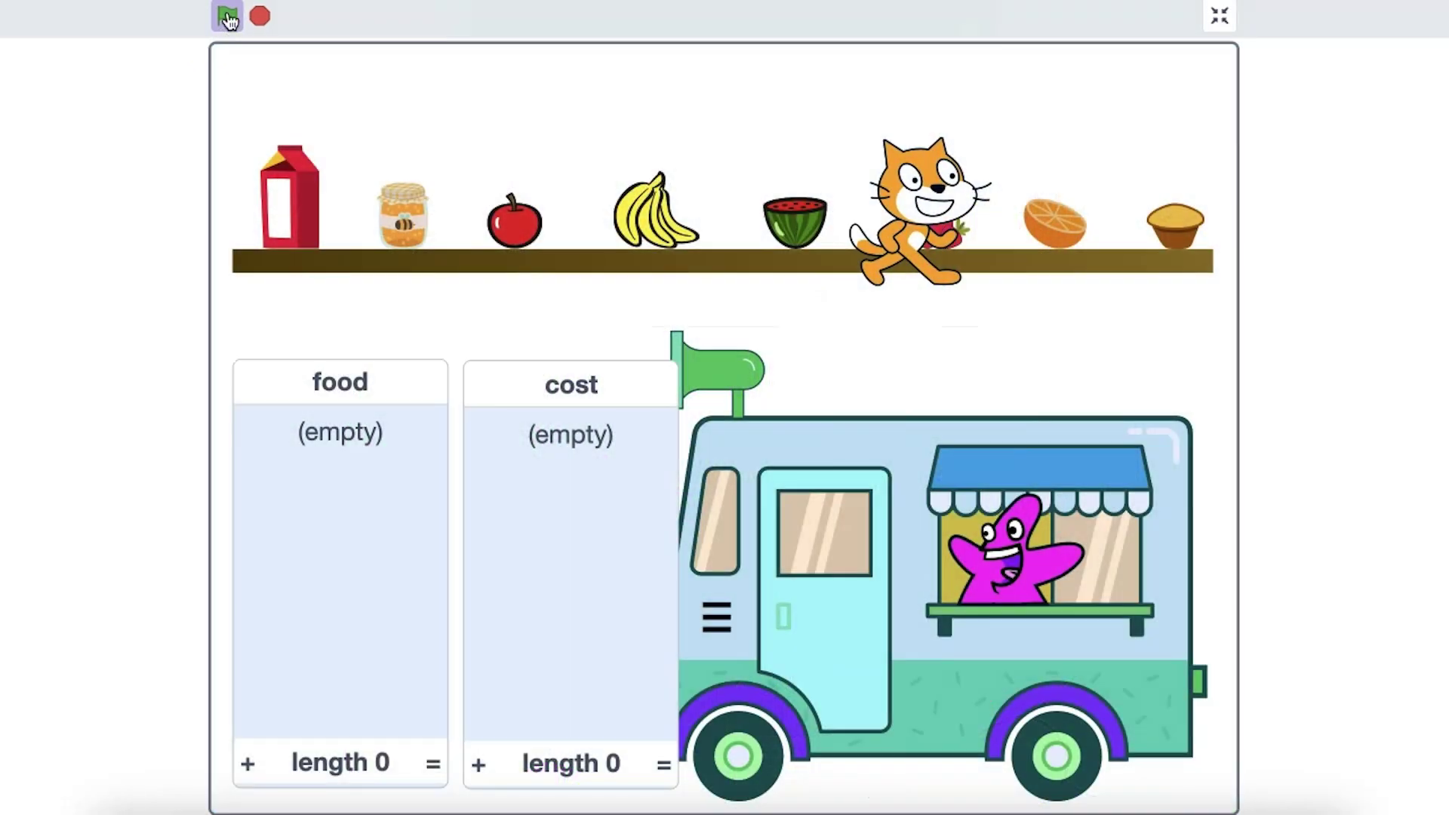
Run the food-and-cost list example project with the green flag.
{"action": "left_click", "coordinate": [228, 17]}
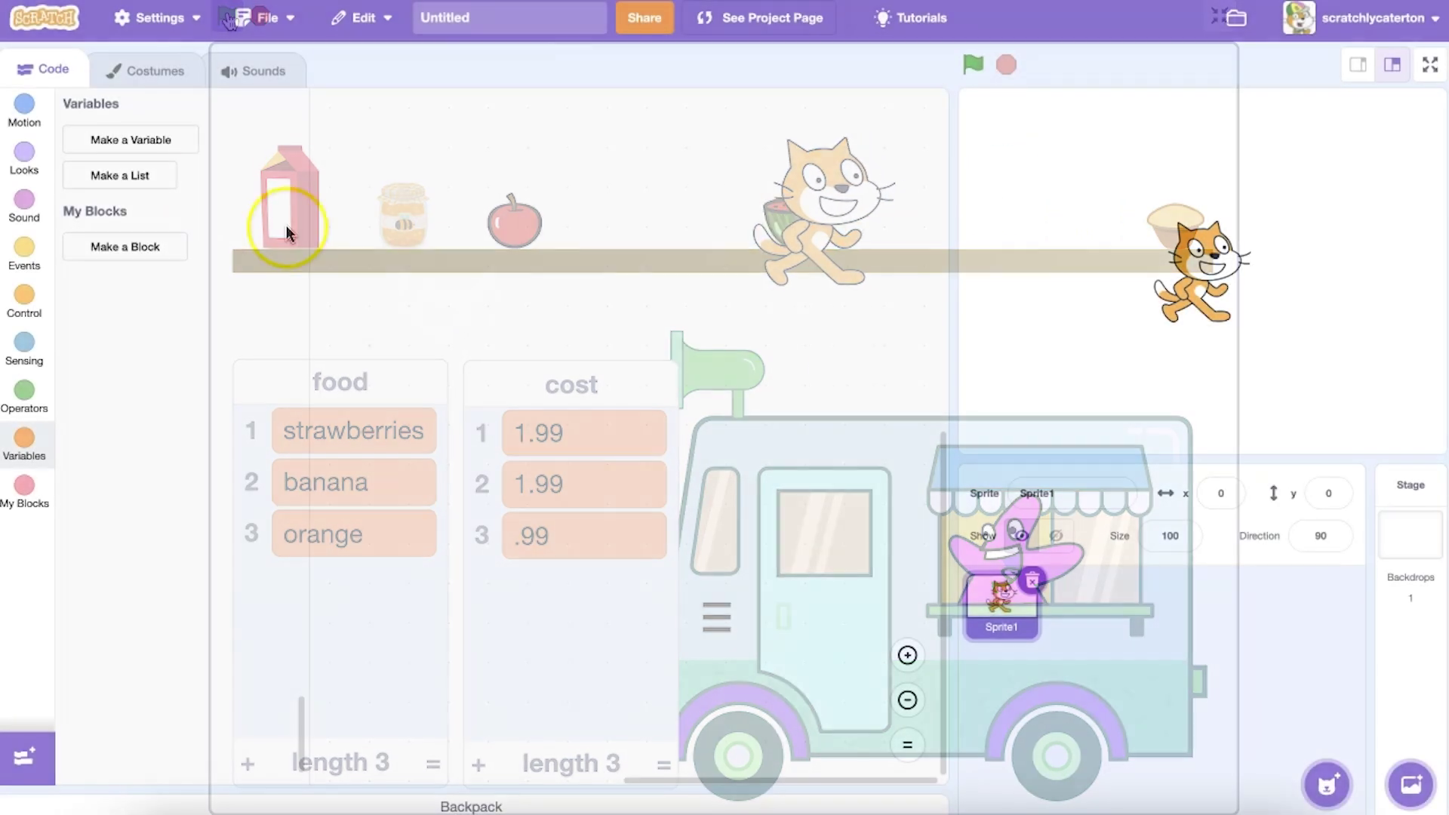
Make a 'brightness' variable for all sprites and show its monitor on the stage.
{"action": "left_click", "coordinate": [148, 146]}
{"action": "type", "text": "brightness"}
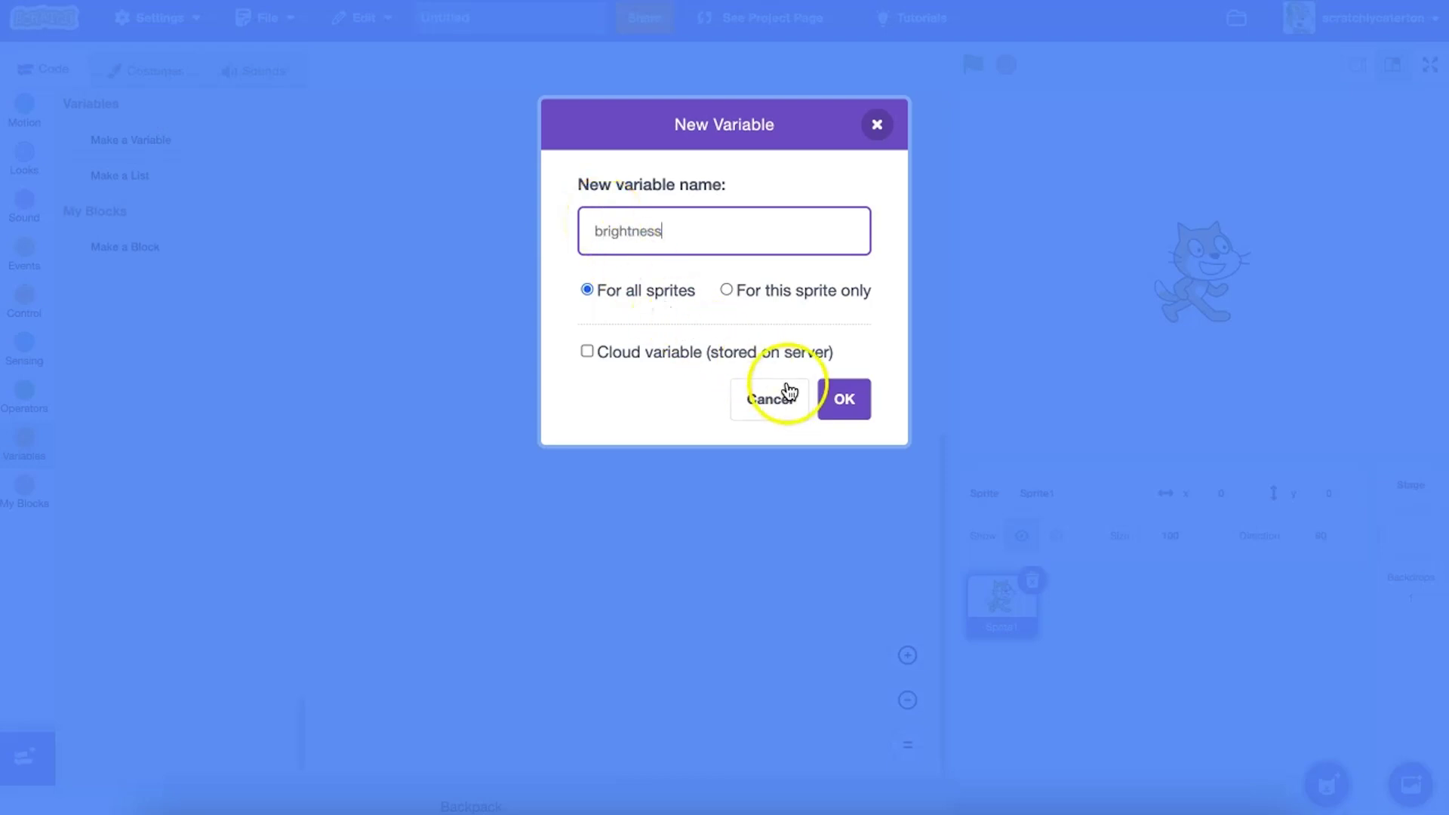
{"action": "left_click", "coordinate": [843, 398]}
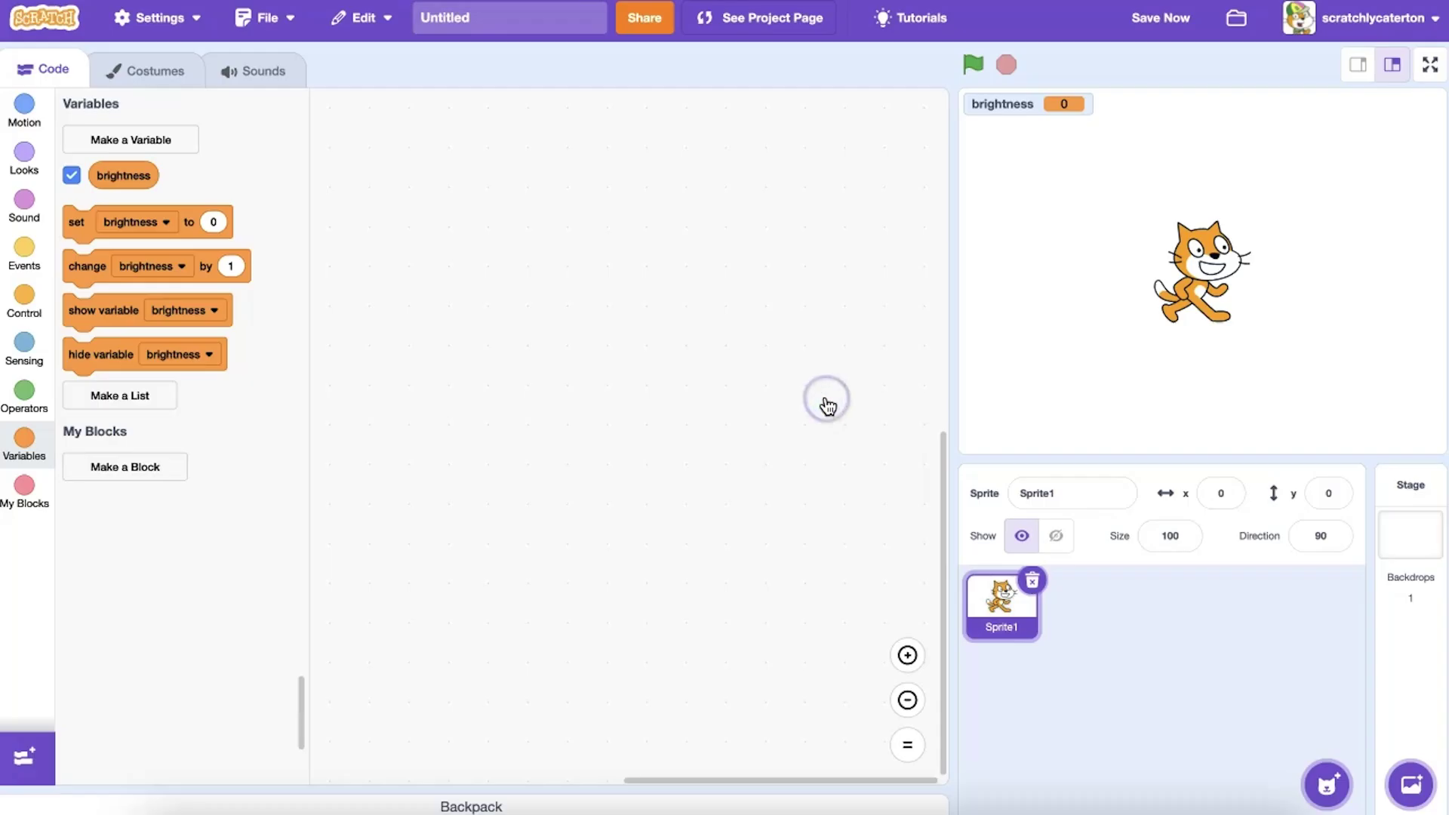
{"action": "left_click", "coordinate": [25, 165]}
{"action": "scroll", "coordinate": [158, 453], "scroll_direction": "down", "scroll_amount": 5}
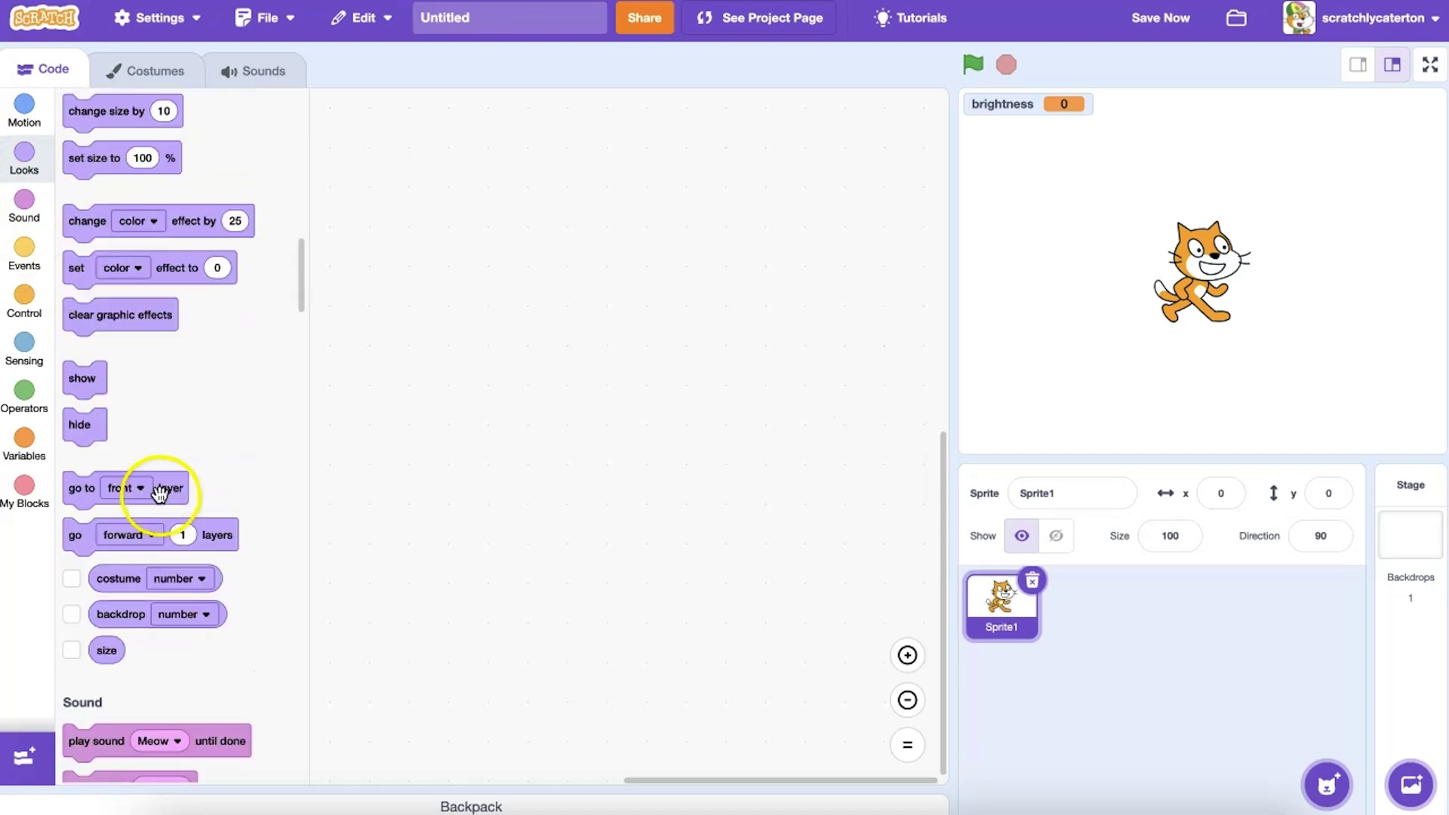
{"action": "scroll", "coordinate": [159, 491], "scroll_direction": "down", "scroll_amount": 2}
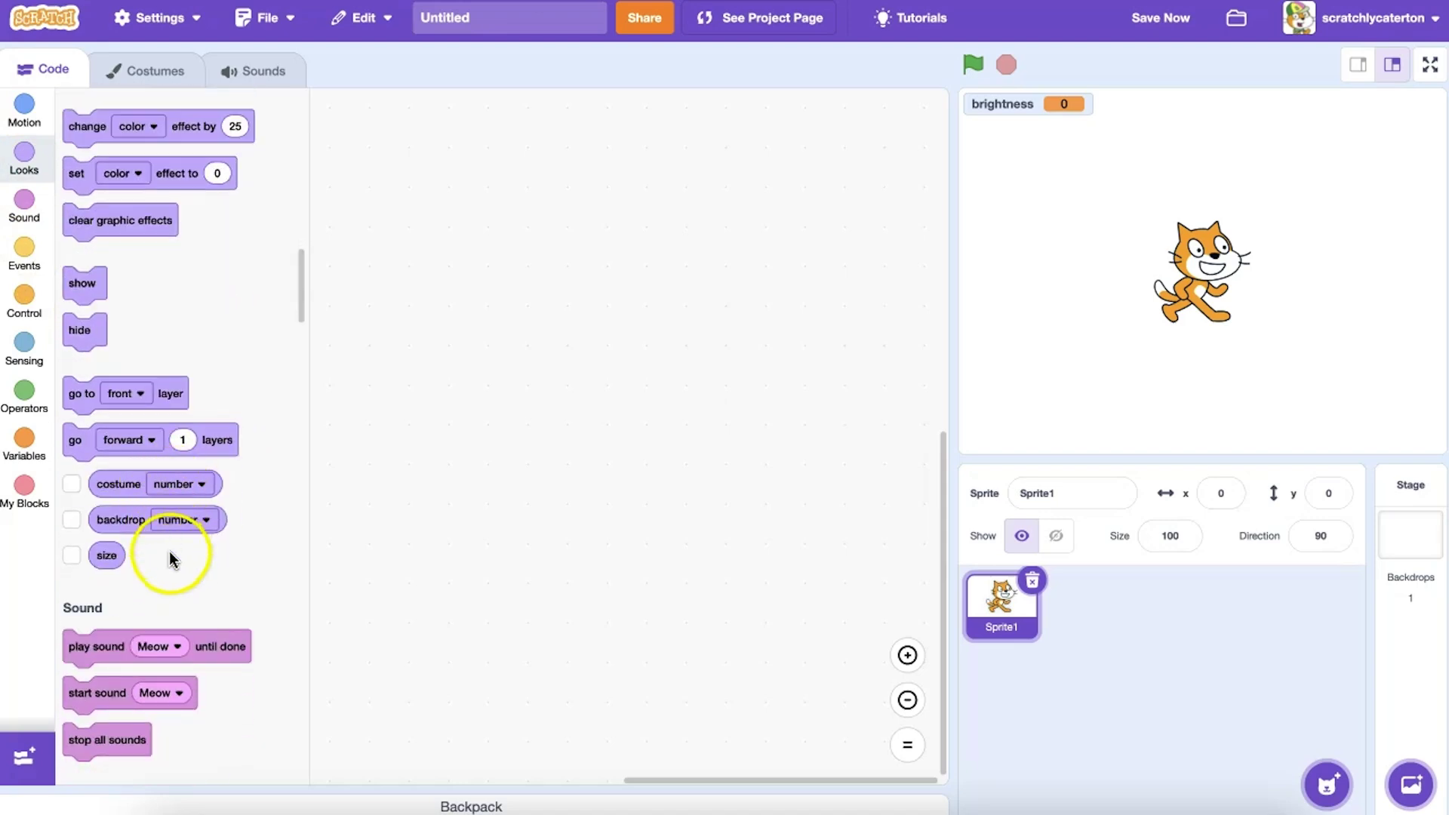
{"action": "left_click", "coordinate": [25, 442]}
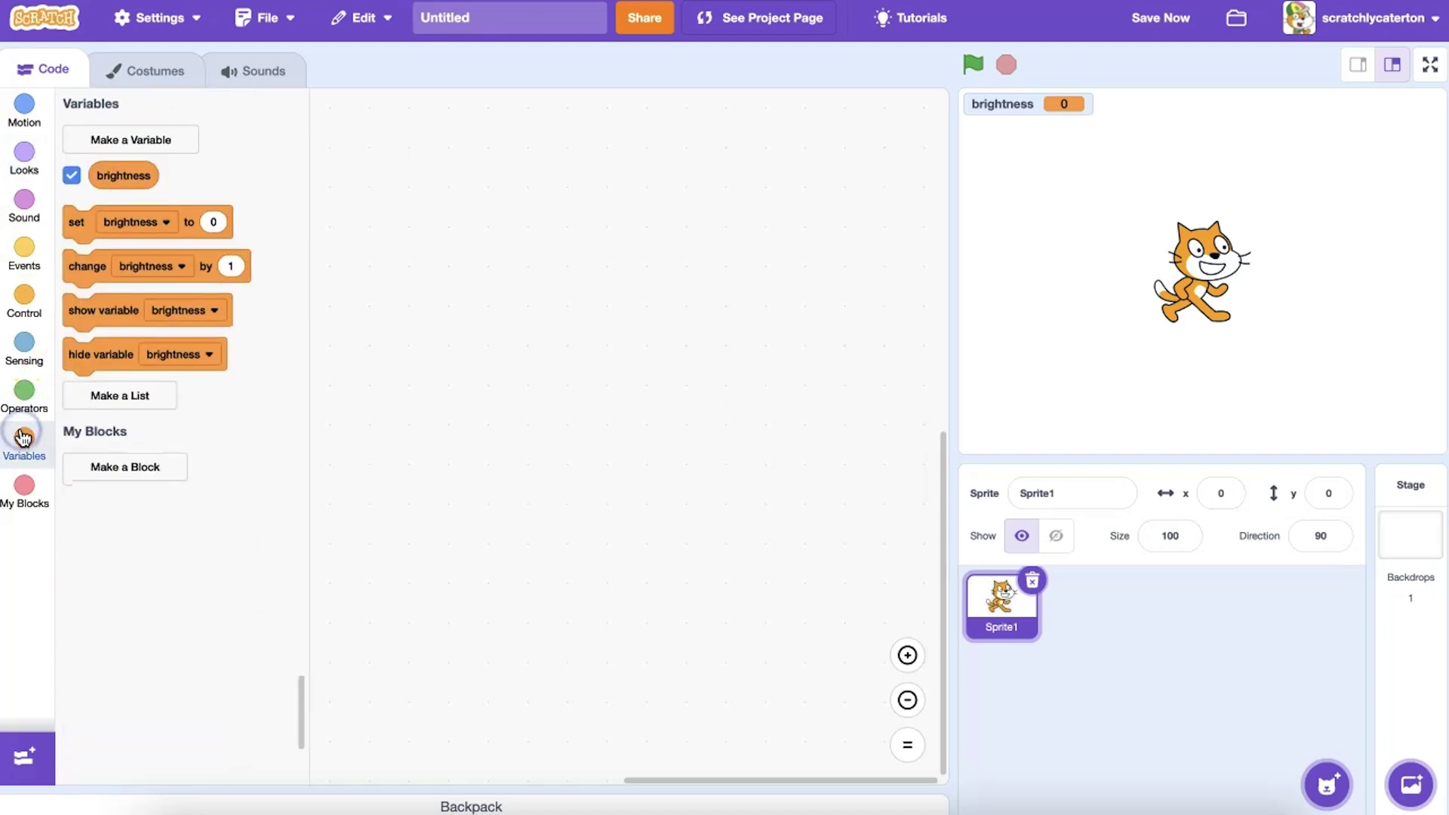
{"action": "left_click", "coordinate": [71, 175]}
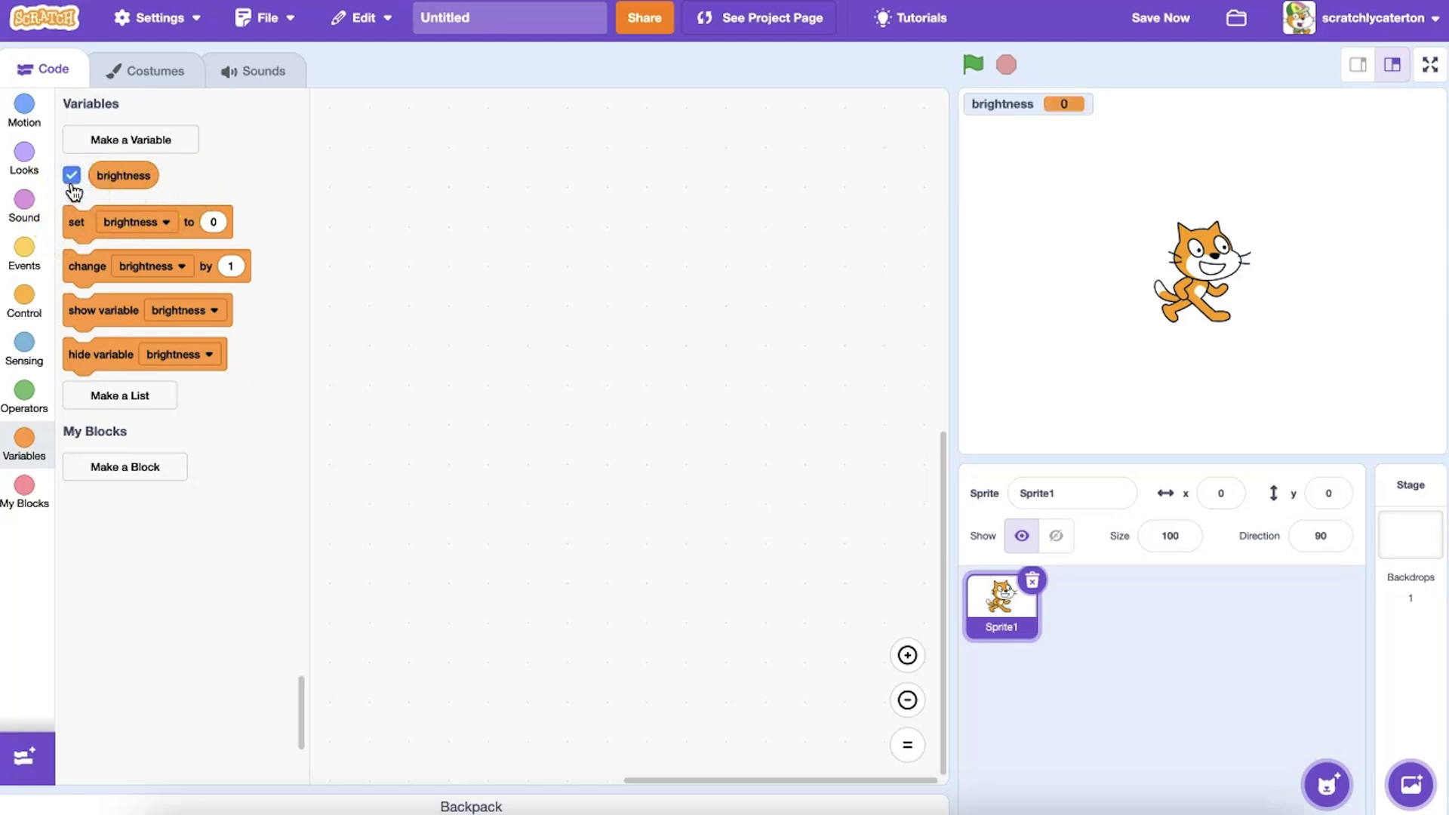
Switch the brightness monitor to a large readout, then to a slider.
{"action": "right_click", "coordinate": [1008, 105]}
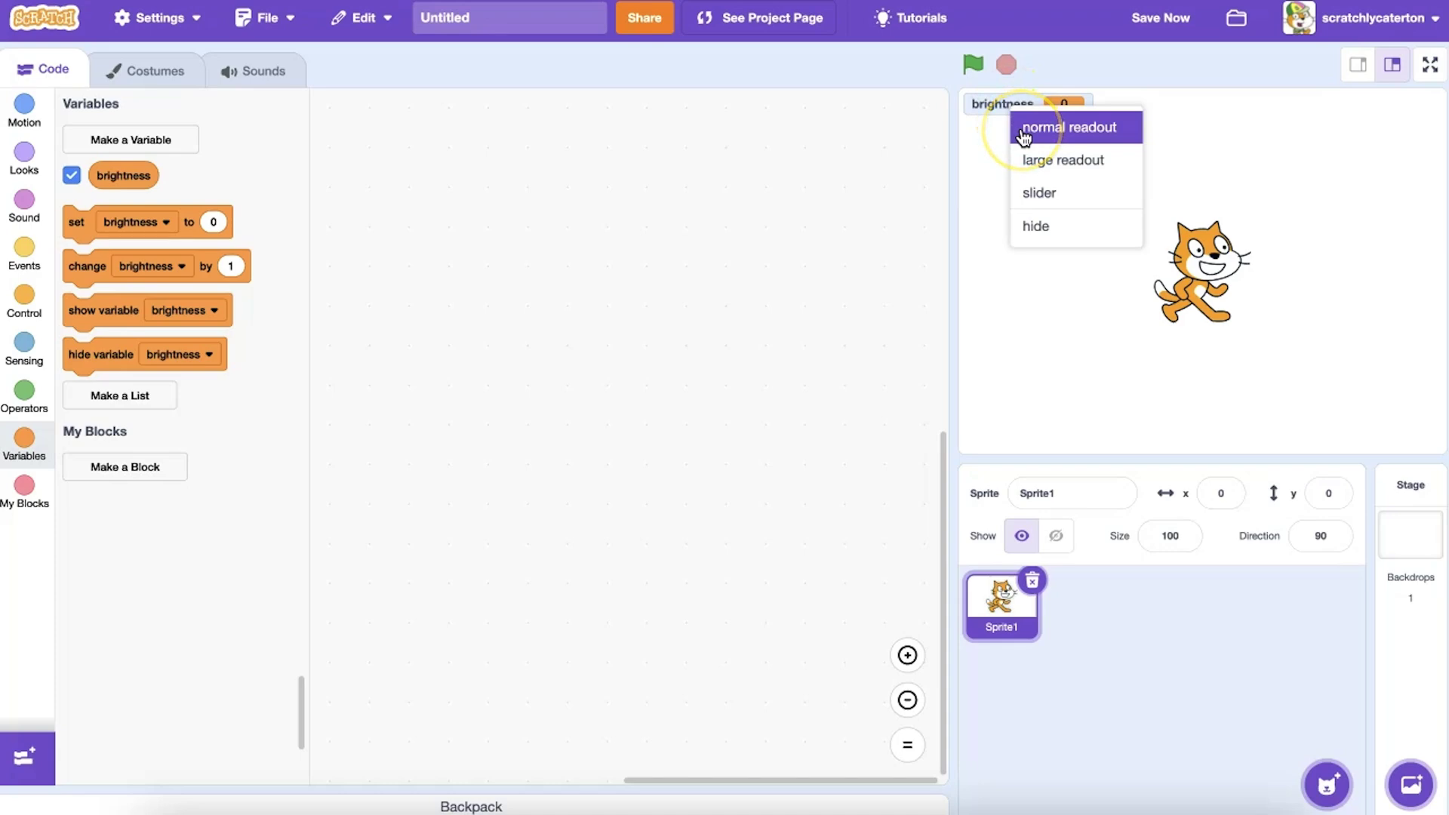
{"action": "left_click", "coordinate": [1031, 164]}
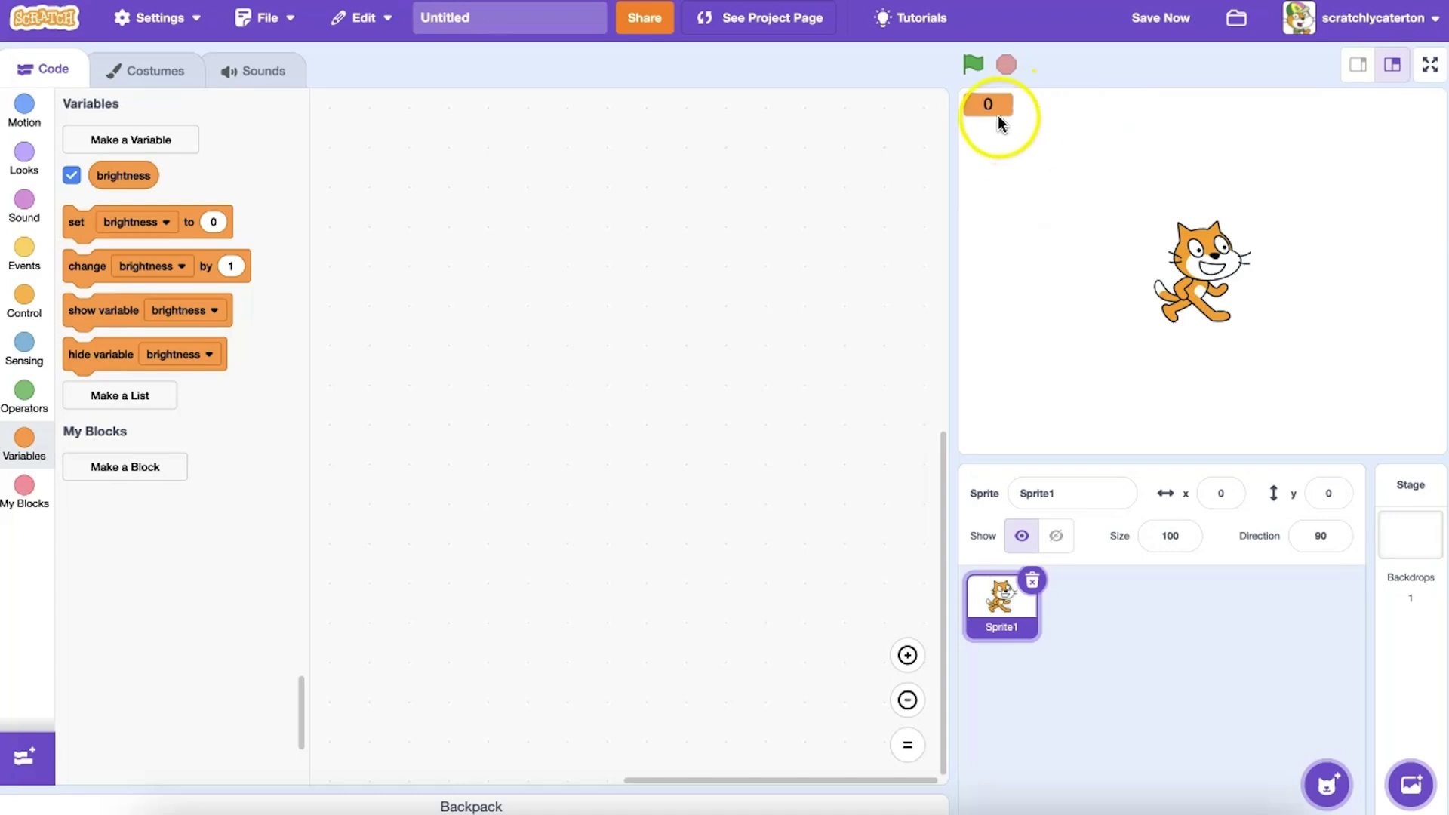
{"action": "right_click", "coordinate": [987, 103]}
{"action": "left_click", "coordinate": [1023, 194]}
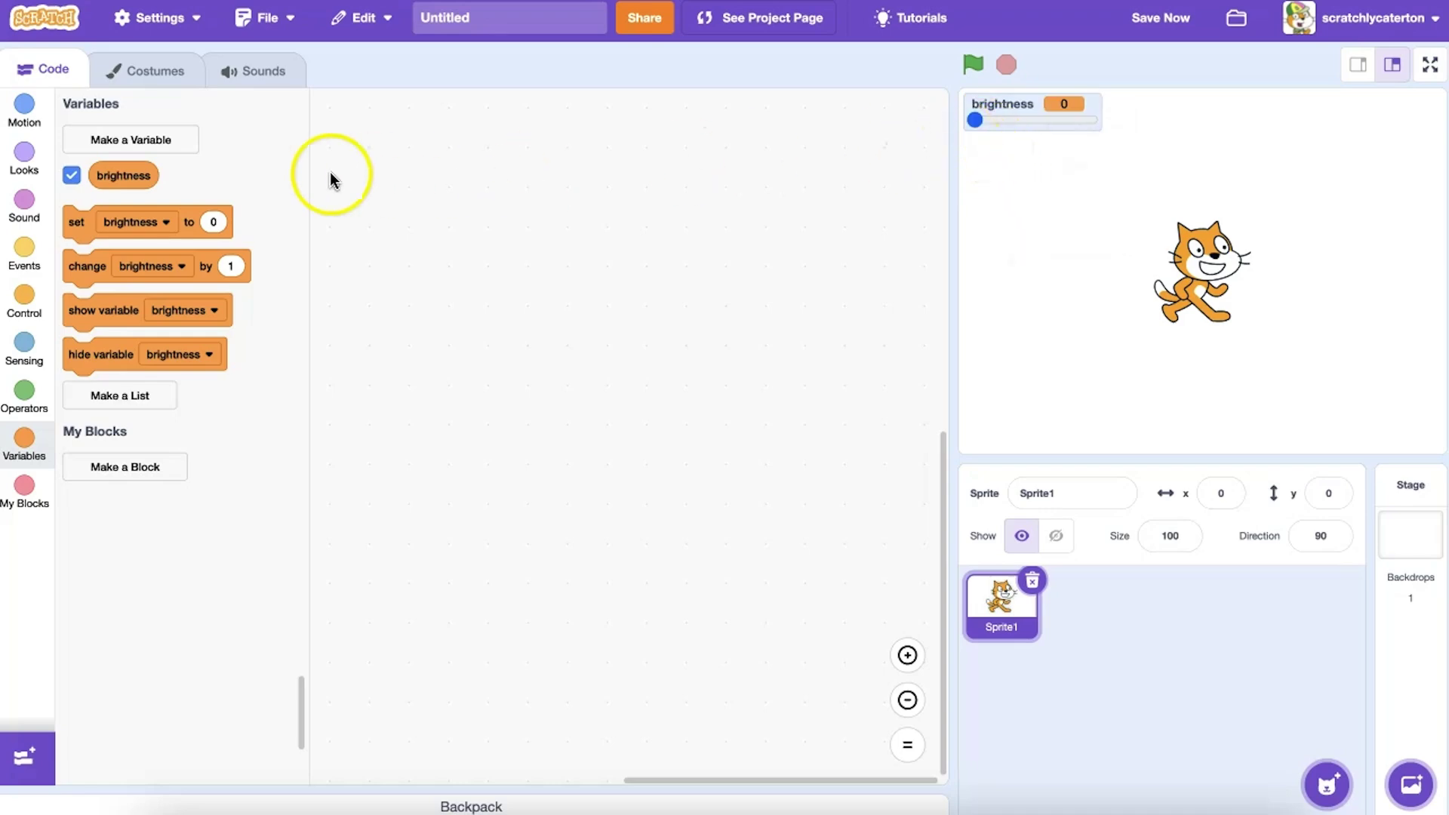
Build 'when flag clicked', 'set brightness to 0' and a forever loop.
{"action": "left_click", "coordinate": [24, 255]}
{"action": "left_click_drag", "start_coordinate": [82, 154], "coordinate": [396, 176]}
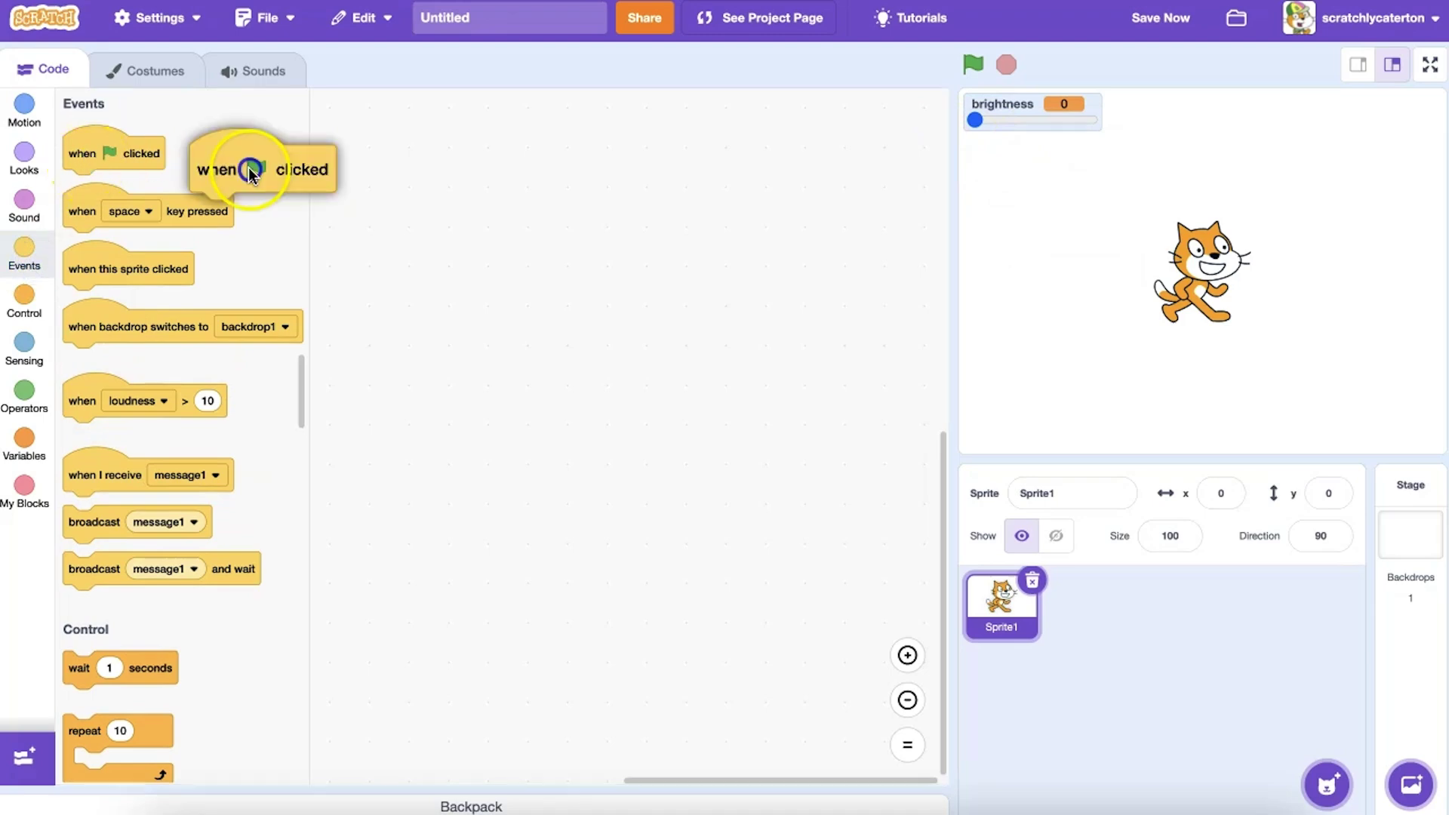
{"action": "left_click", "coordinate": [24, 441]}
{"action": "left_click_drag", "start_coordinate": [111, 232], "coordinate": [385, 226]}
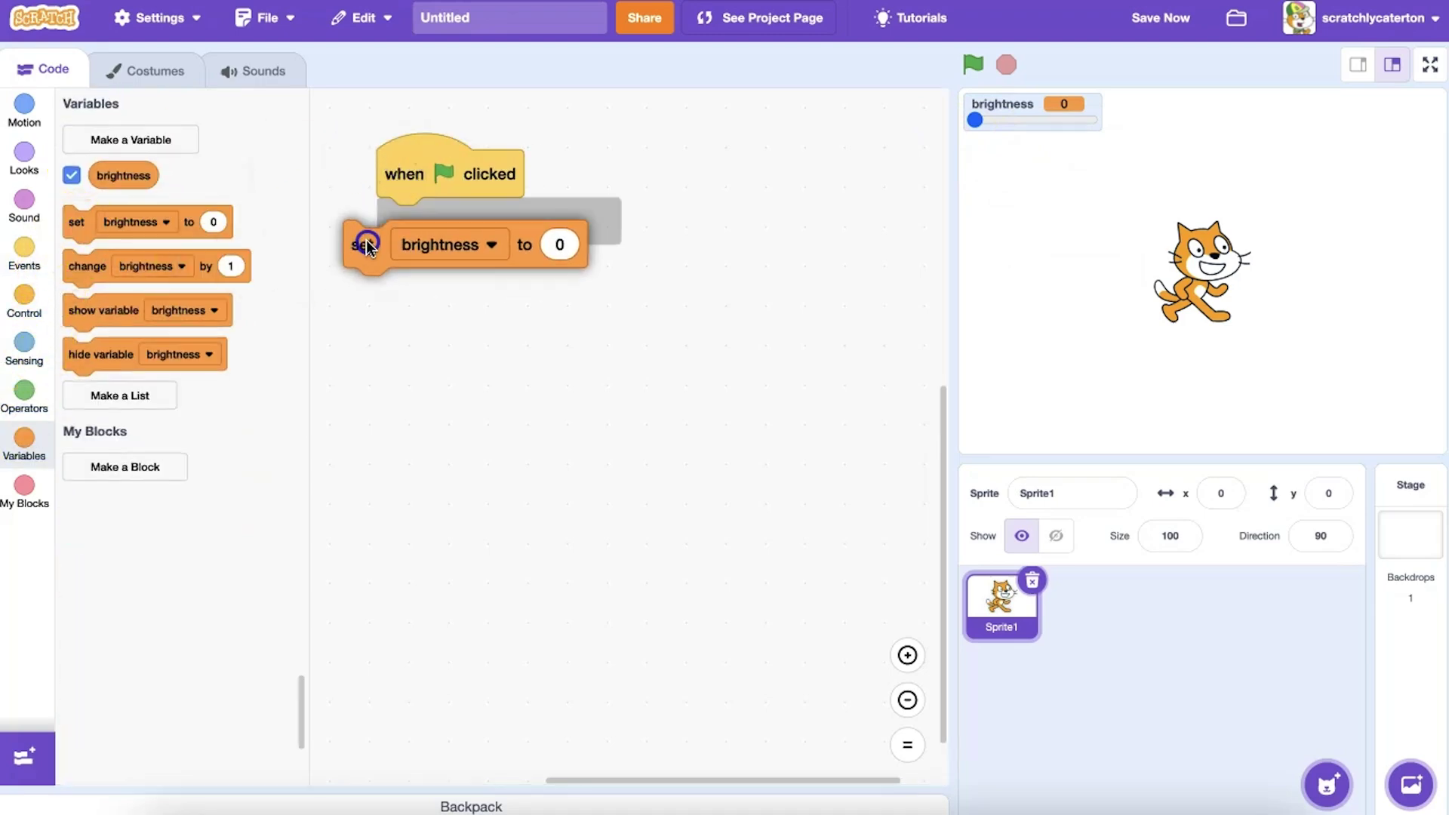
{"action": "left_click", "coordinate": [24, 301]}
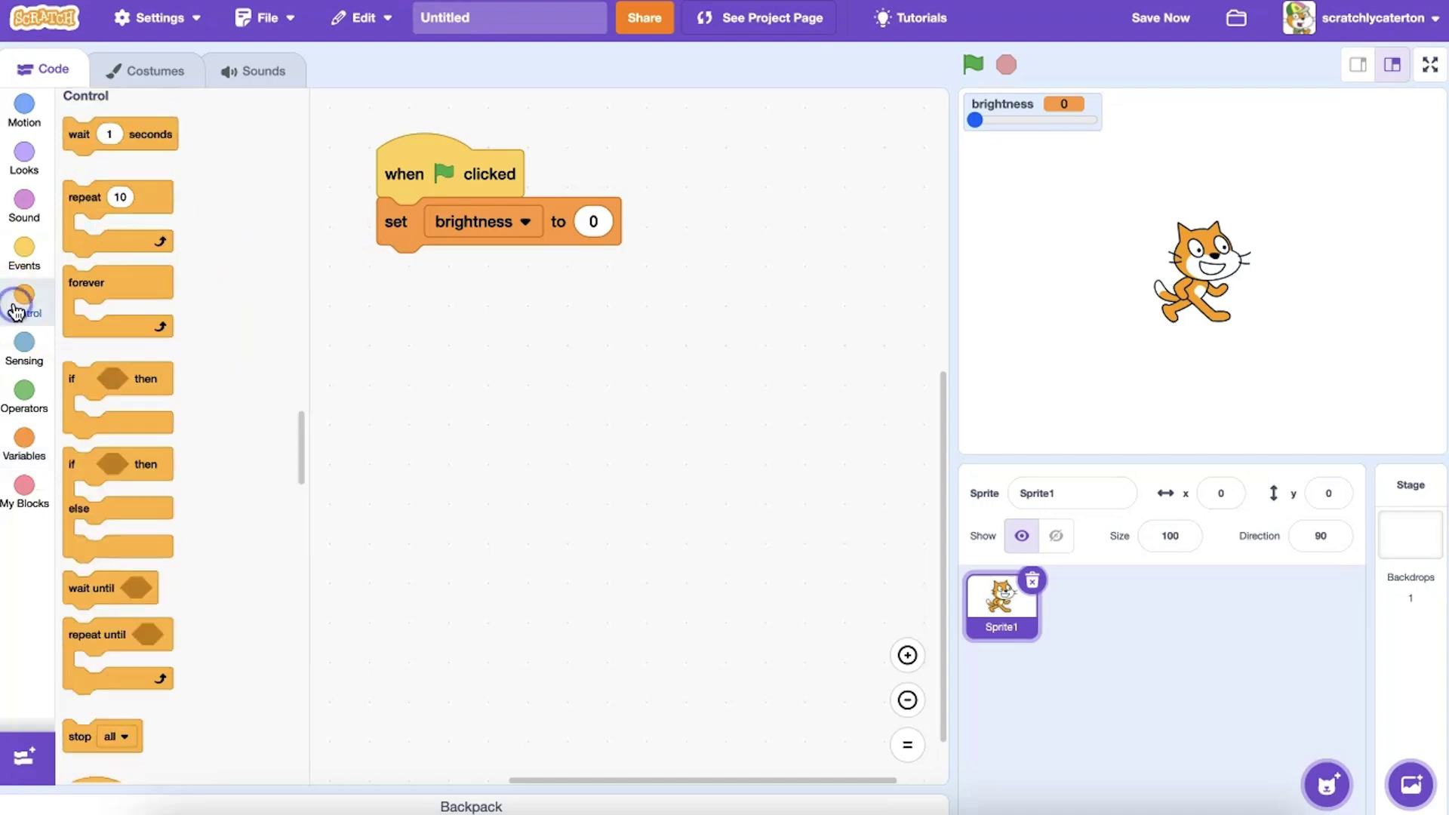
{"action": "left_click_drag", "start_coordinate": [133, 280], "coordinate": [431, 281]}
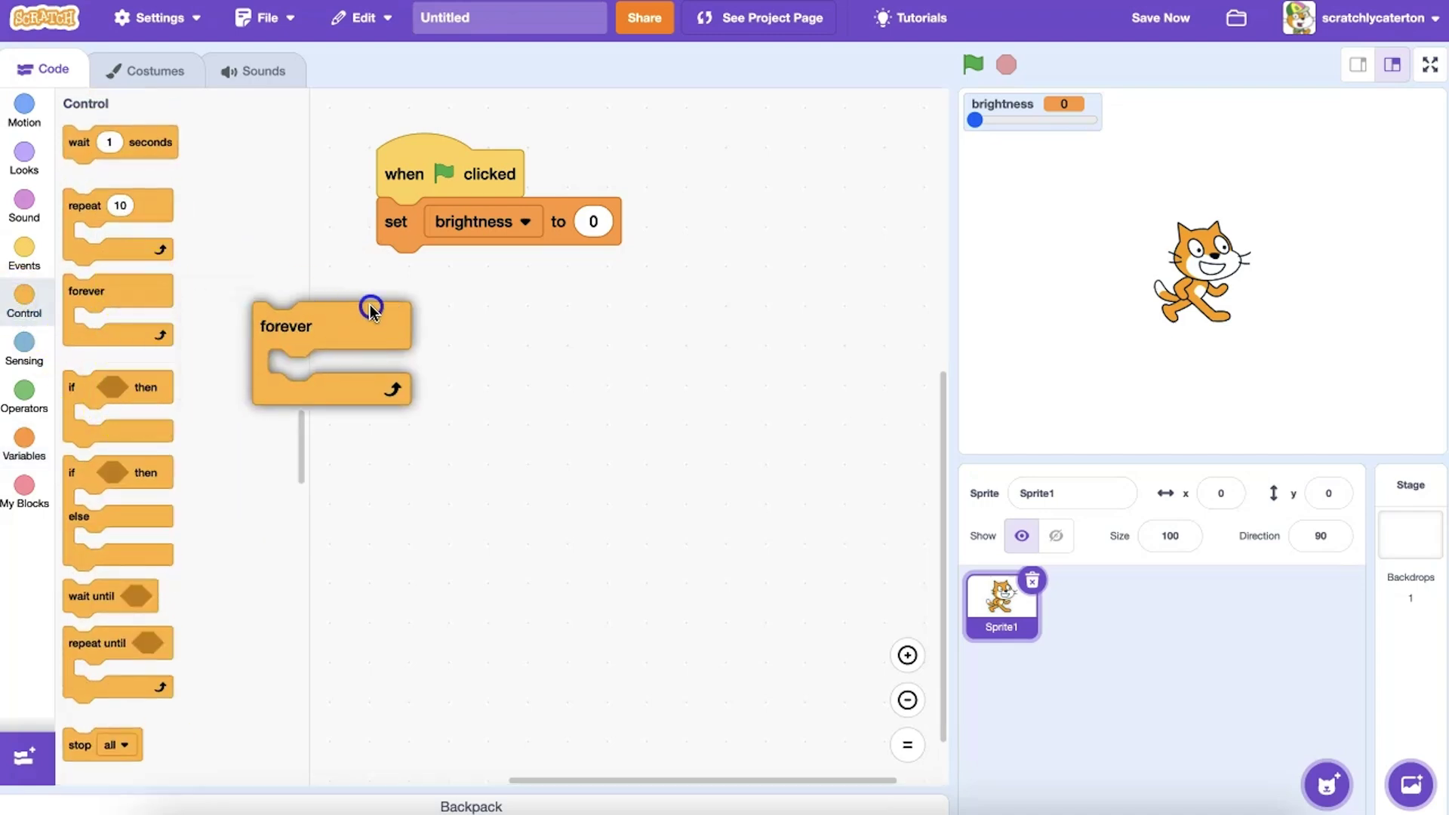
Inside the loop, set the brightness effect to the brightness variable.
{"action": "left_click", "coordinate": [23, 162]}
{"action": "scroll", "coordinate": [147, 430], "scroll_direction": "down", "scroll_amount": 3}
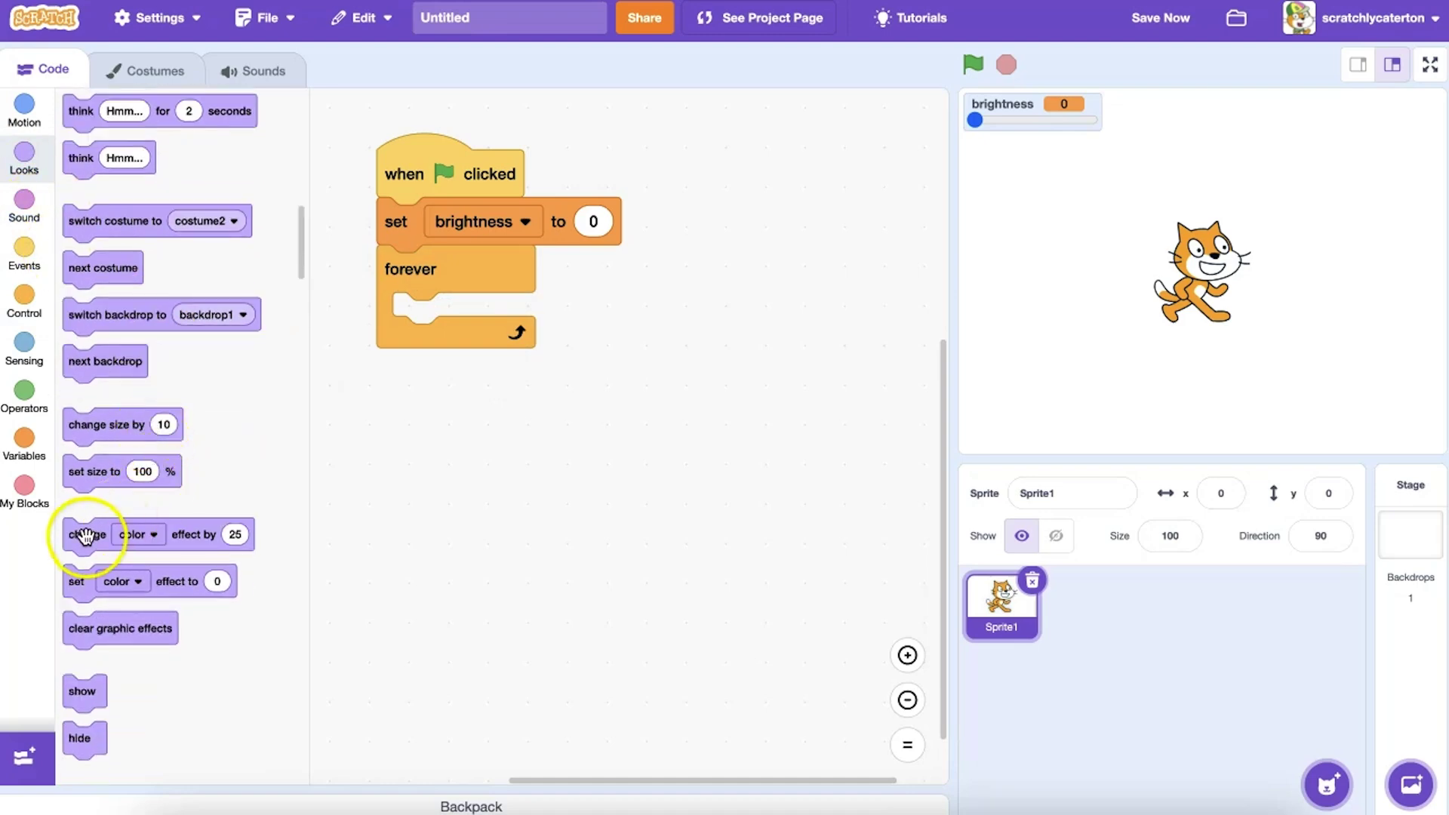
{"action": "left_click_drag", "start_coordinate": [77, 580], "coordinate": [413, 315]}
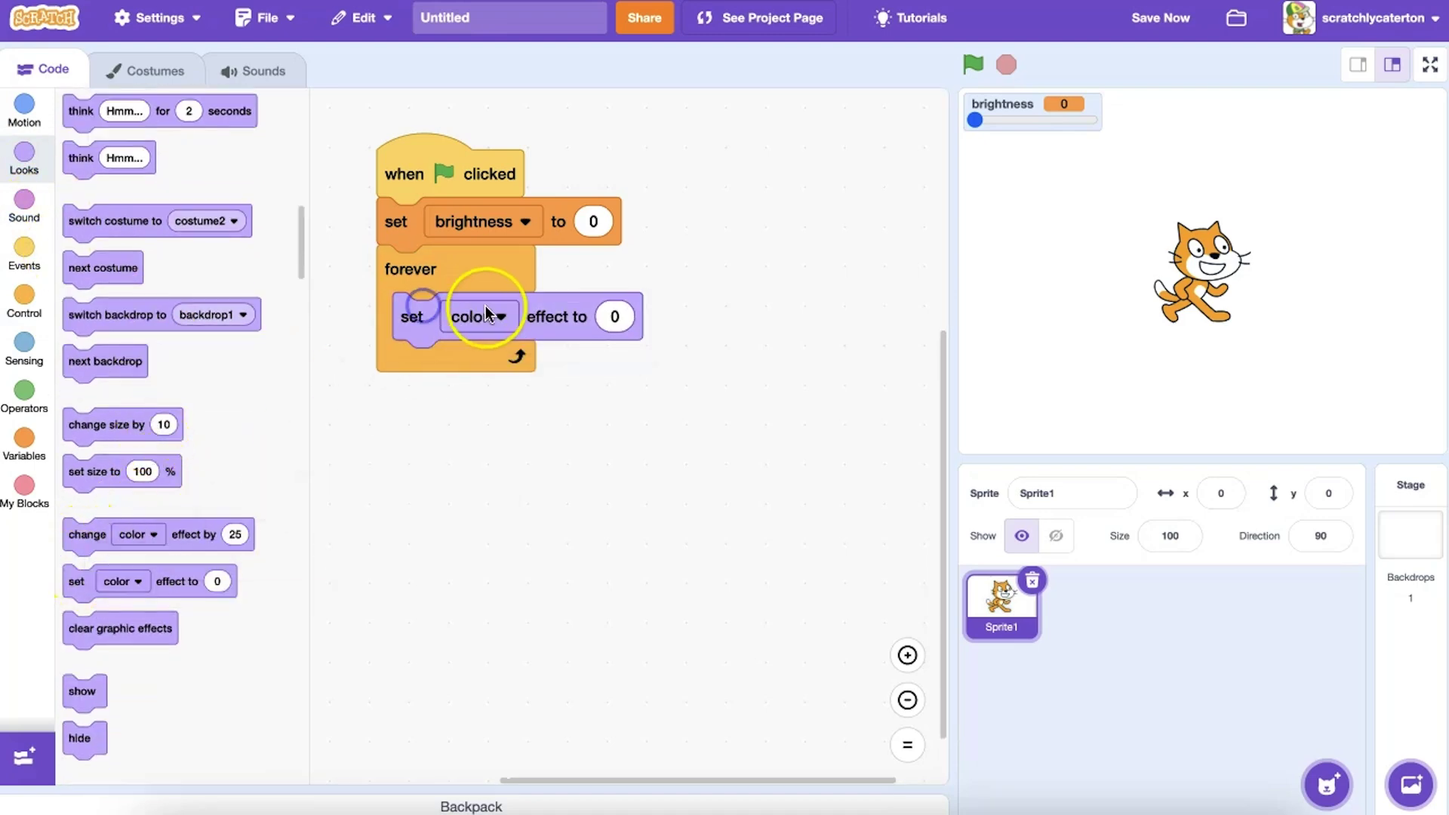
{"action": "left_click", "coordinate": [487, 316]}
{"action": "left_click", "coordinate": [477, 530]}
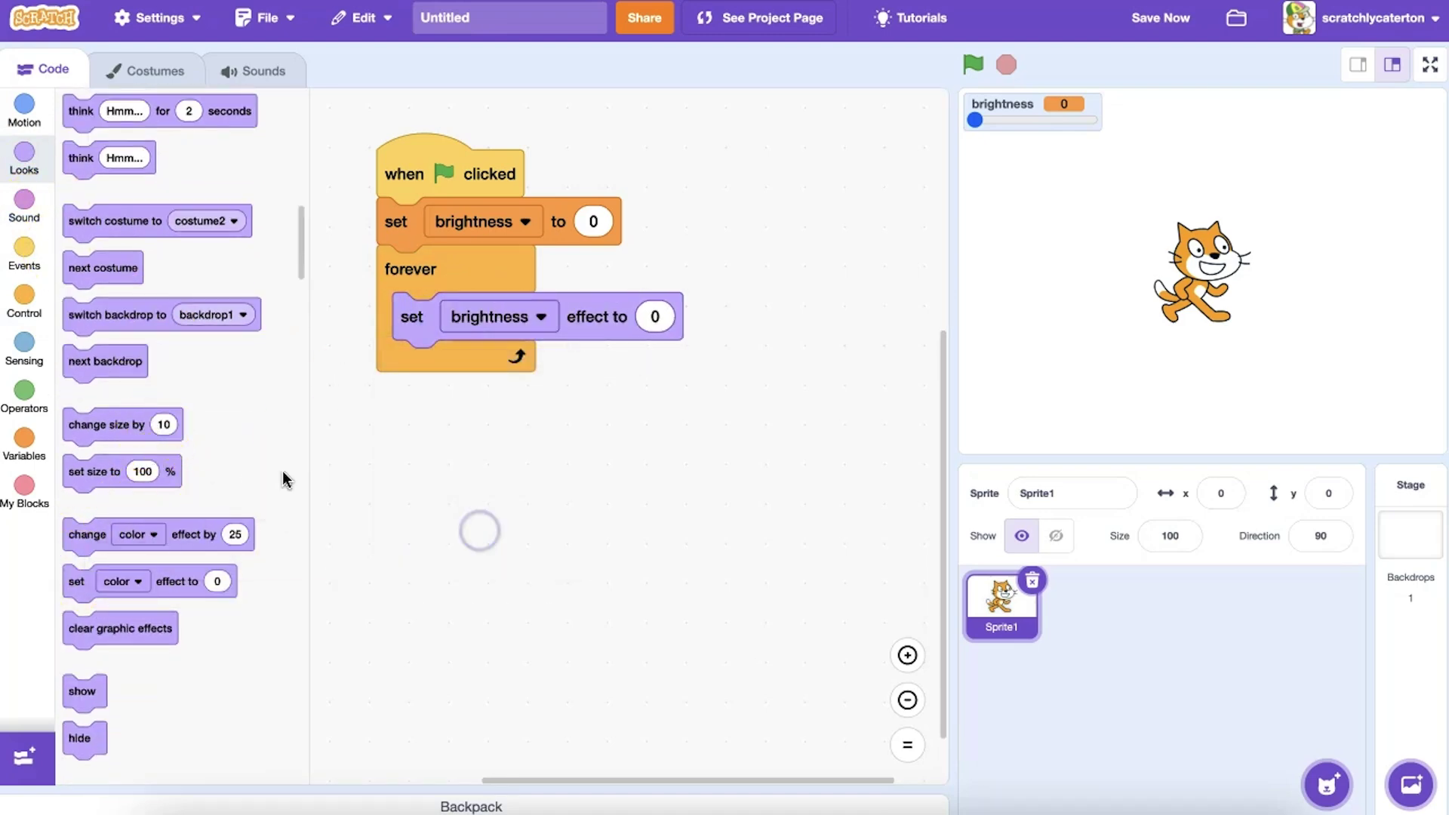
{"action": "left_click", "coordinate": [24, 447]}
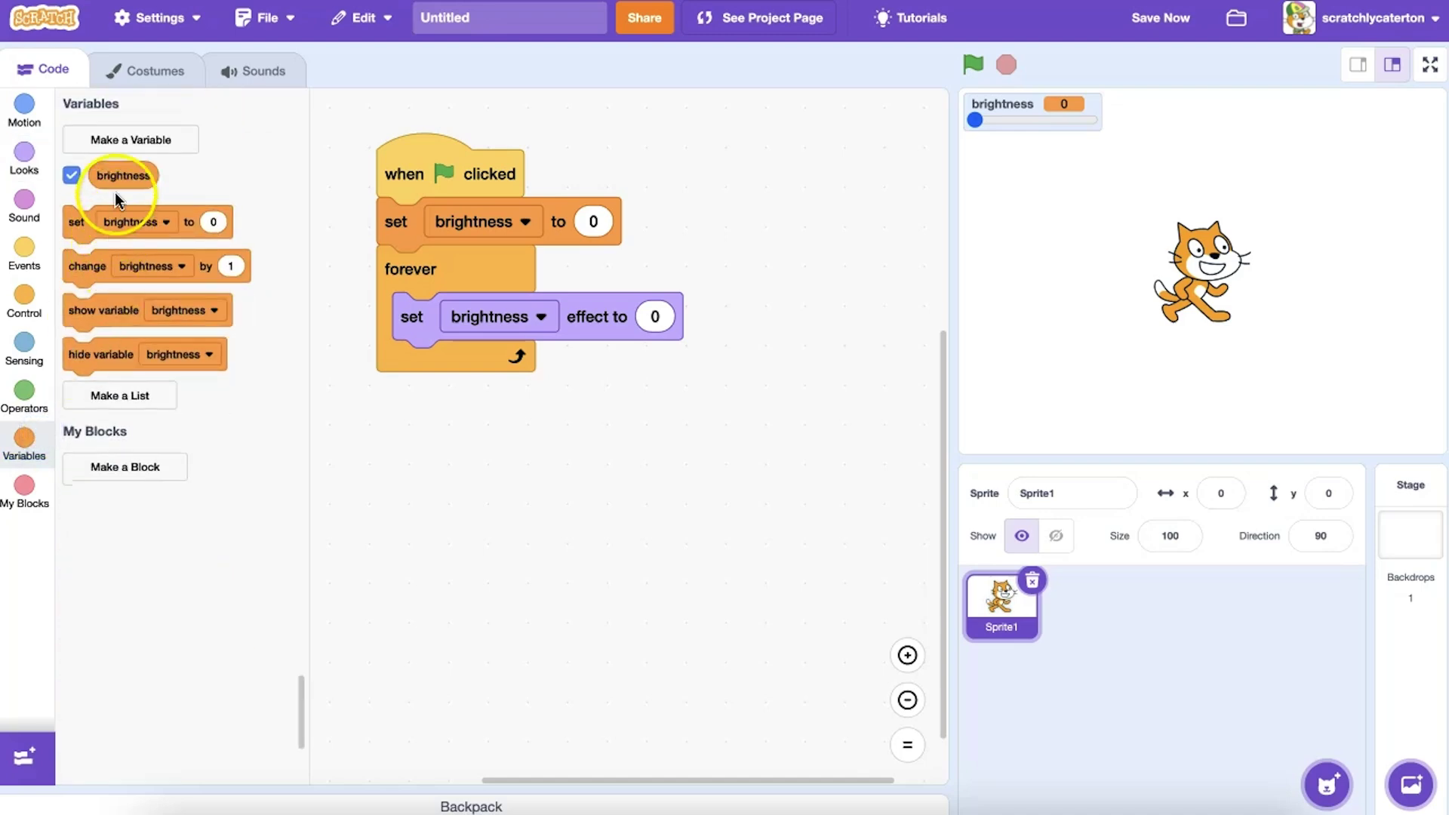
{"action": "left_click_drag", "start_coordinate": [122, 176], "coordinate": [656, 319]}
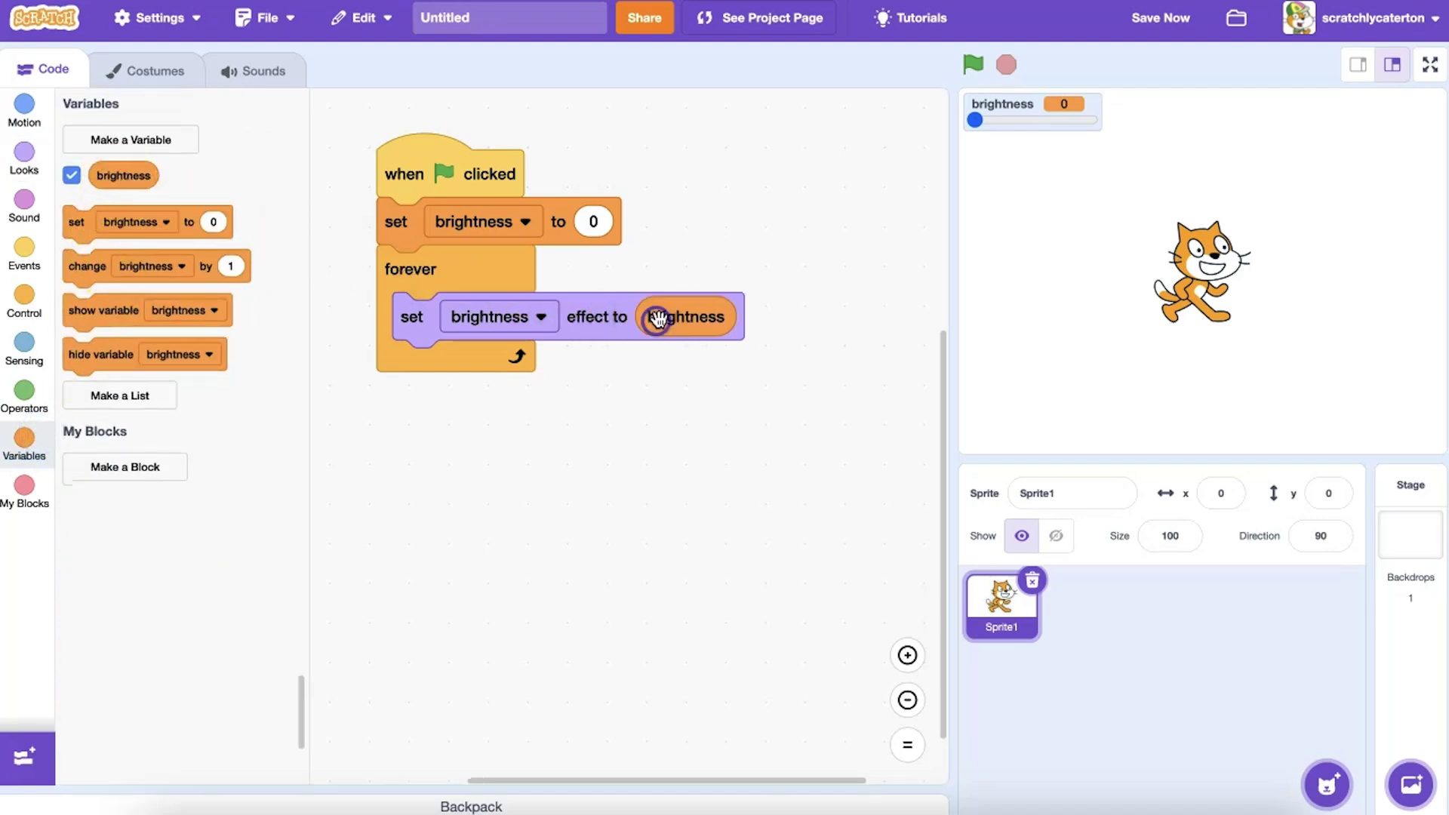
Run the script, slide brightness to 100 and back to 0, then select the stage.
{"action": "left_click", "coordinate": [976, 69]}
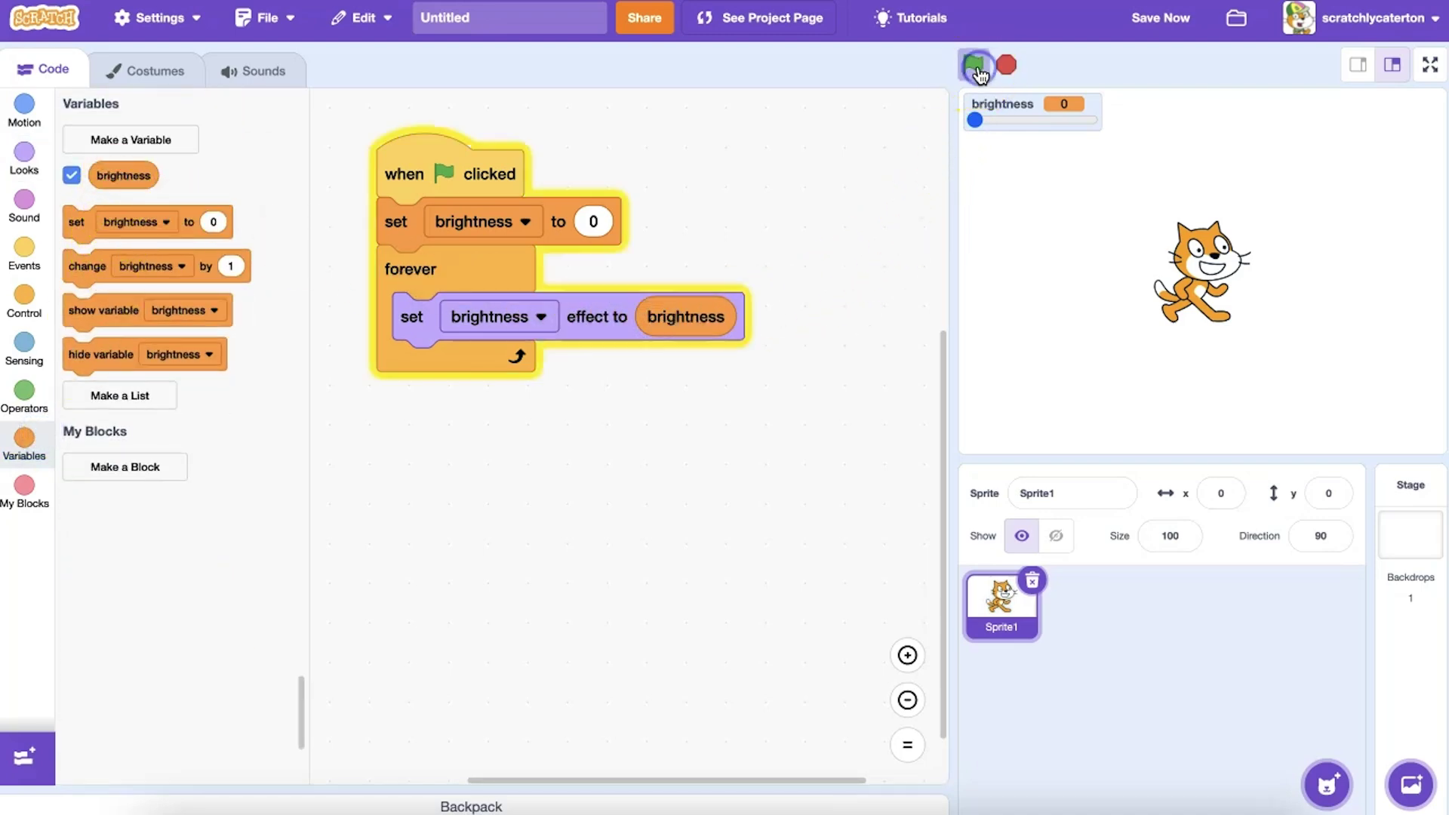
{"action": "left_click_drag", "start_coordinate": [976, 118], "coordinate": [1089, 114]}
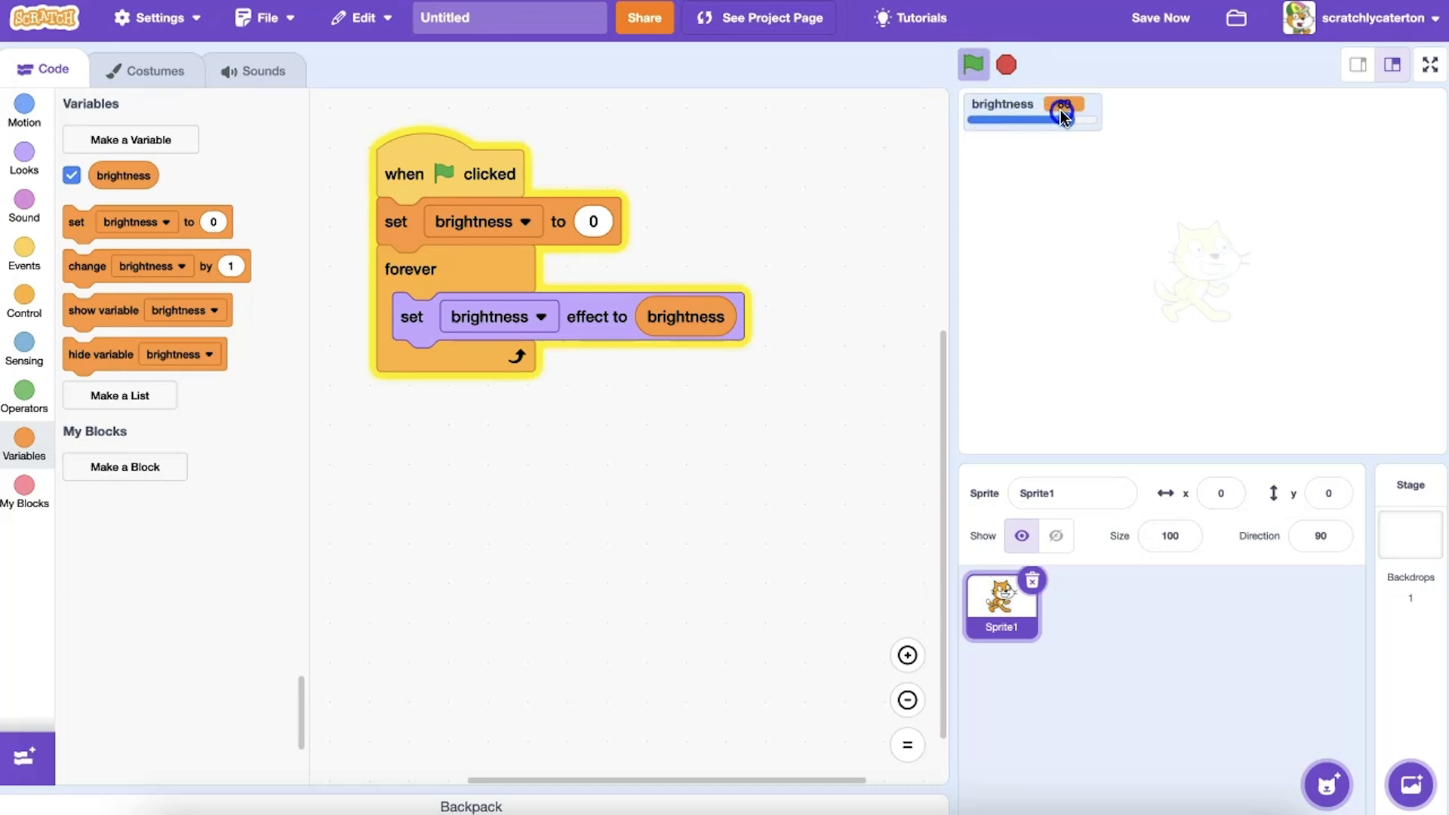
{"action": "left_click_drag", "start_coordinate": [1062, 113], "coordinate": [970, 125]}
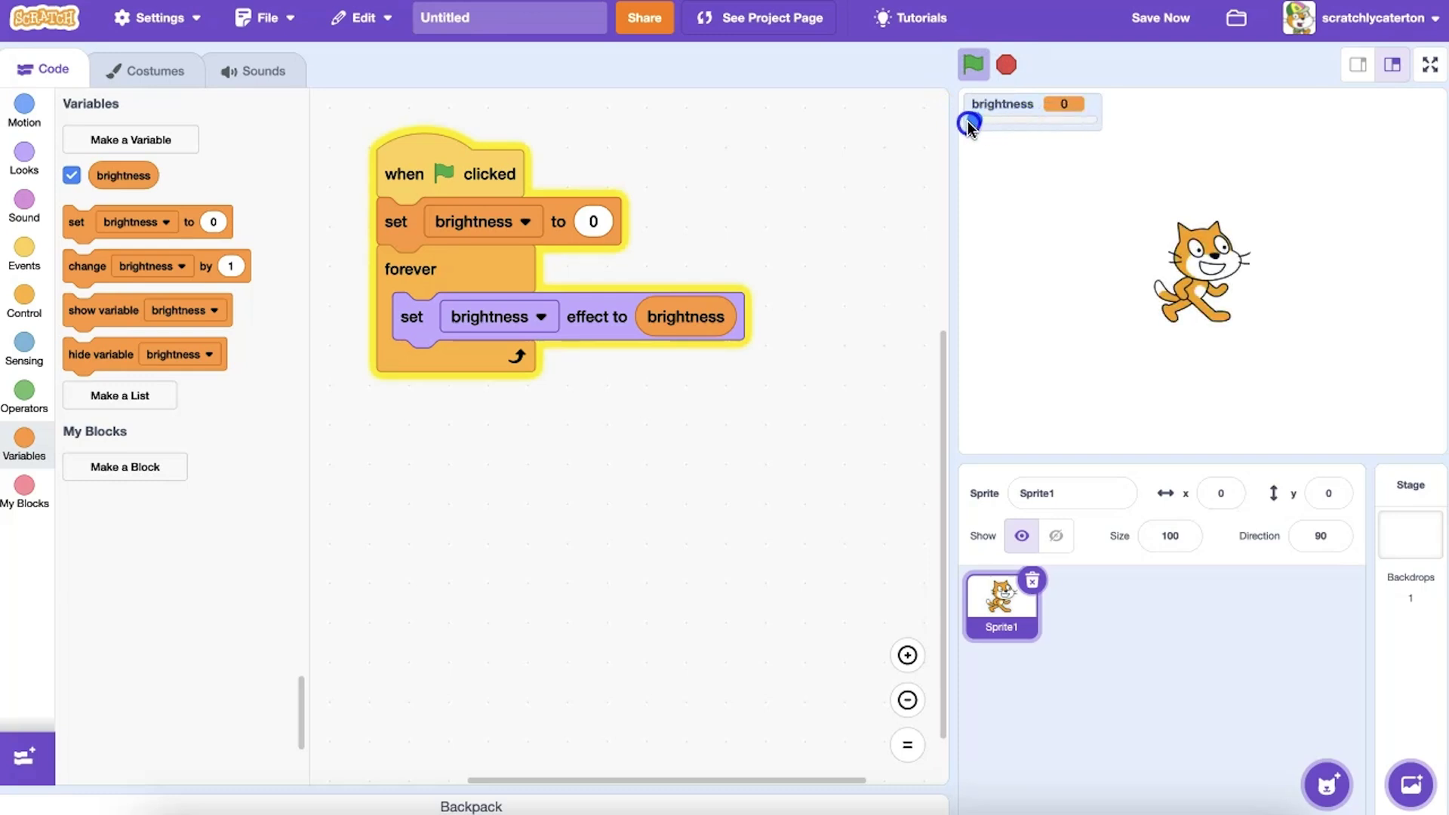
{"action": "left_click", "coordinate": [1410, 498]}
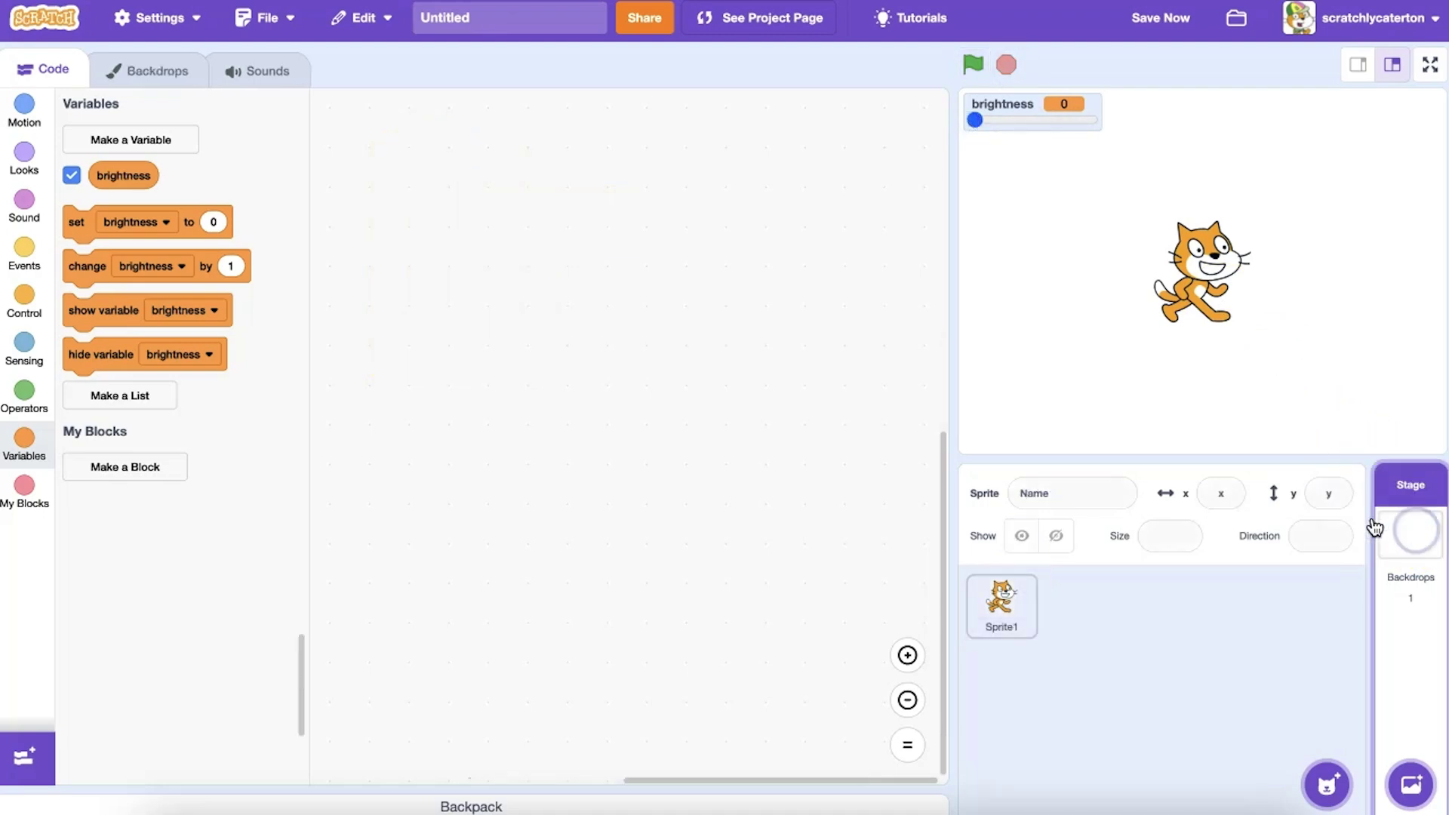
Draw a black rectangle covering the entire stage backdrop.
{"action": "left_click", "coordinate": [156, 70]}
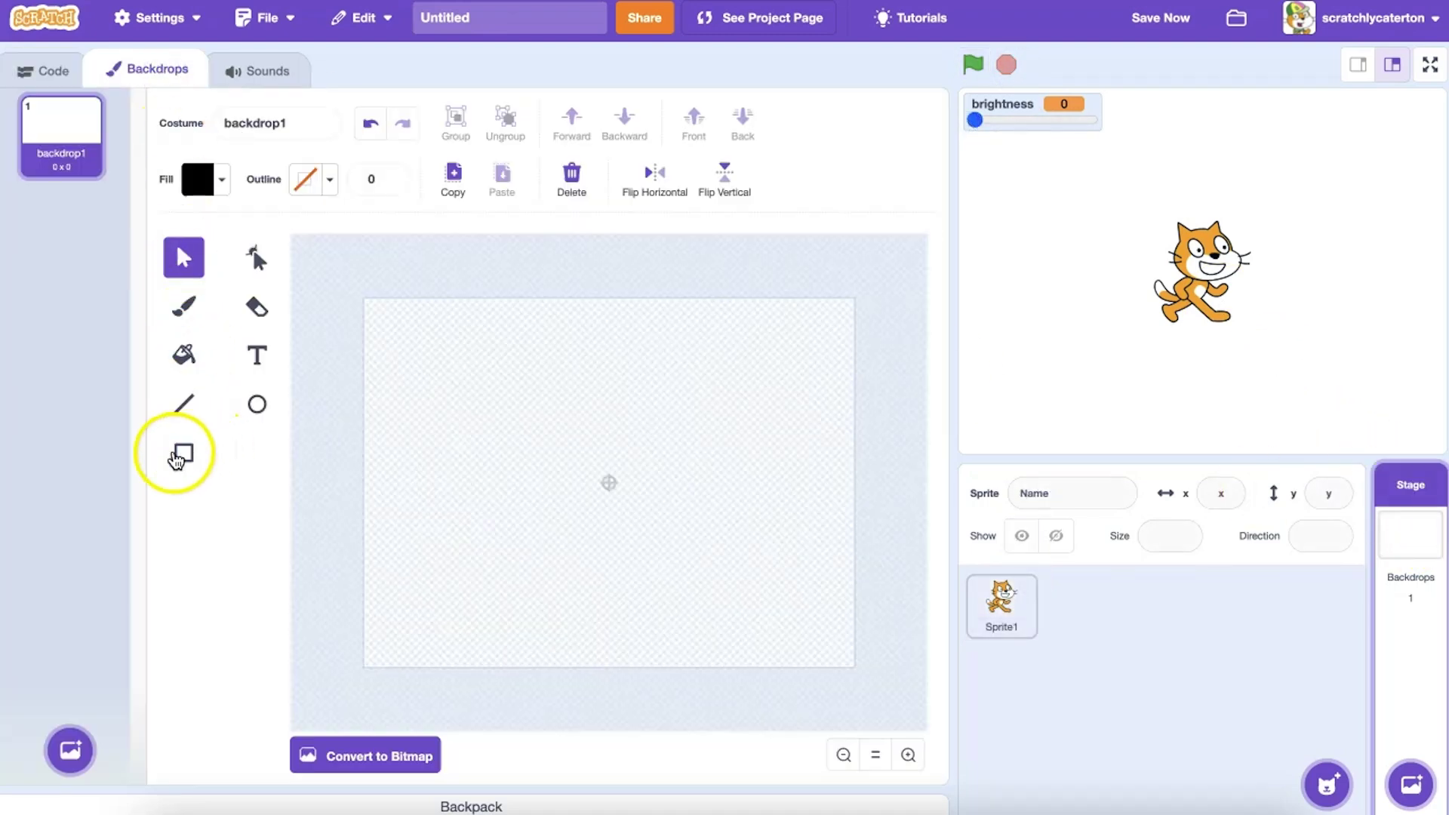
{"action": "left_click", "coordinate": [183, 453]}
{"action": "mouse_move", "coordinate": [348, 281]}
{"action": "left_mouse_down"}
{"action": "mouse_move", "coordinate": [634, 590]}
{"action": "mouse_move", "coordinate": [871, 684]}
{"action": "left_mouse_up"}
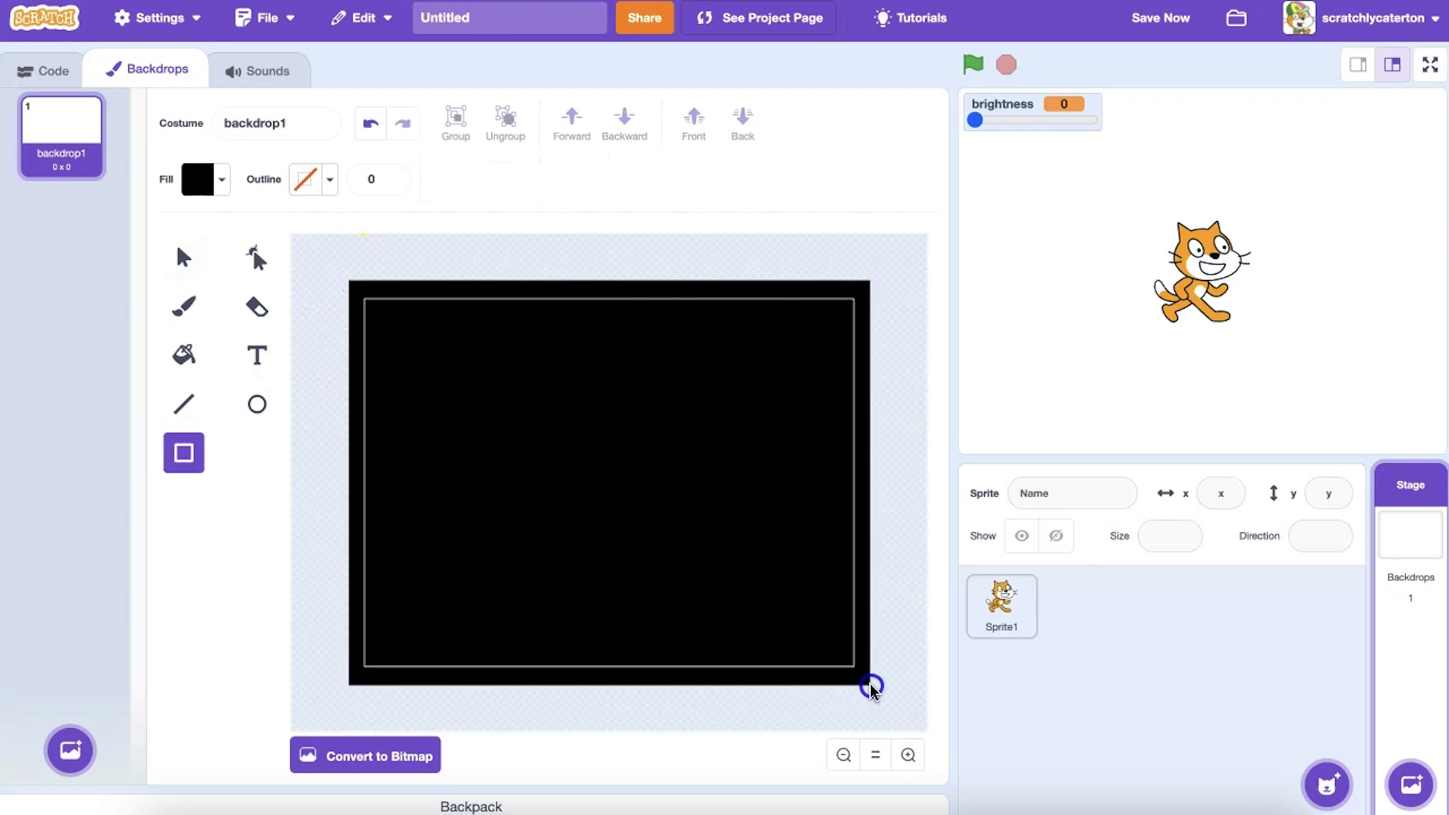
Start a flag-clicked script with a looping 'set brightness effect' block.
{"action": "left_click", "coordinate": [46, 71]}
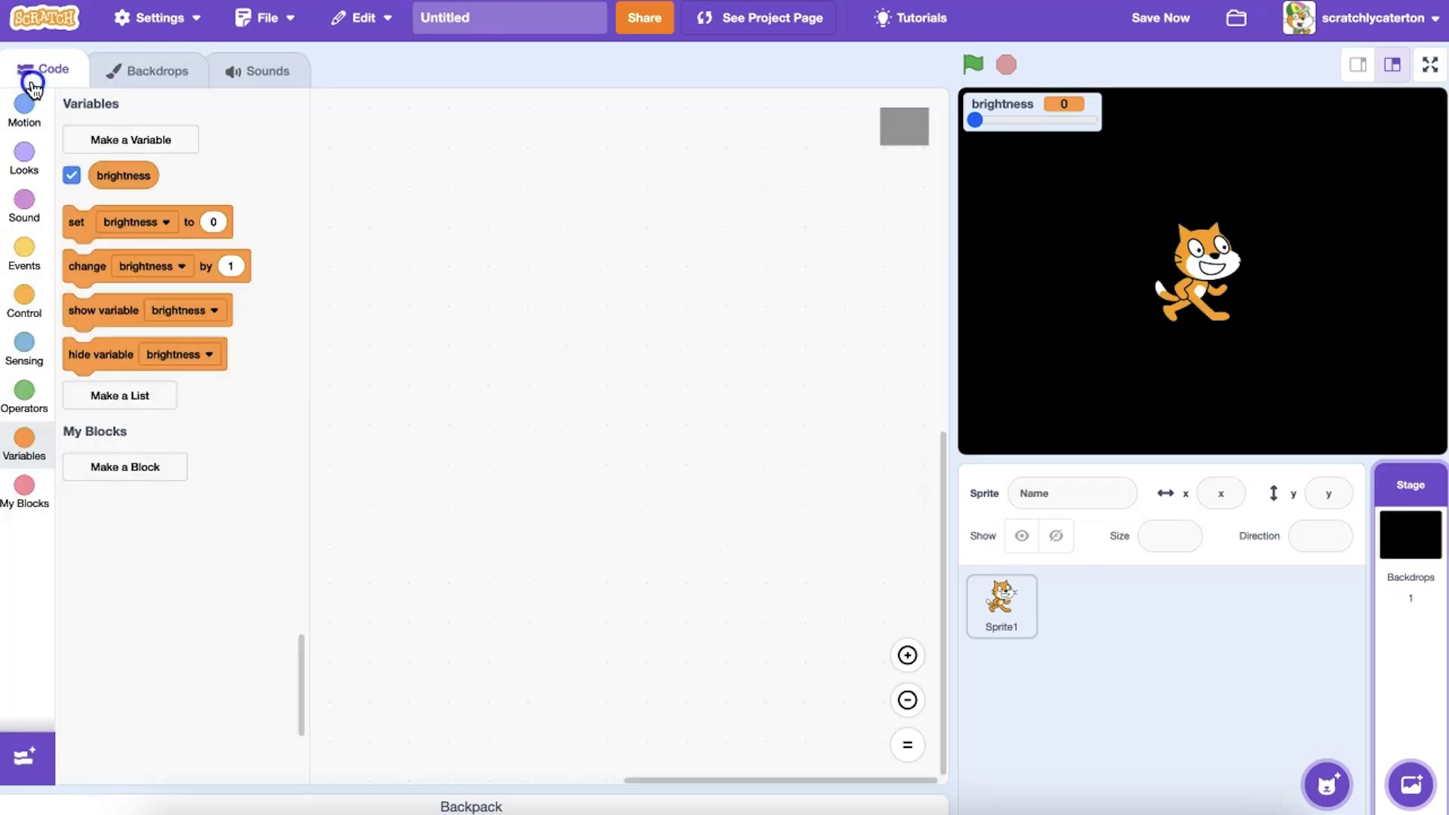
{"action": "left_click", "coordinate": [24, 251]}
{"action": "left_click_drag", "start_coordinate": [85, 152], "coordinate": [450, 200]}
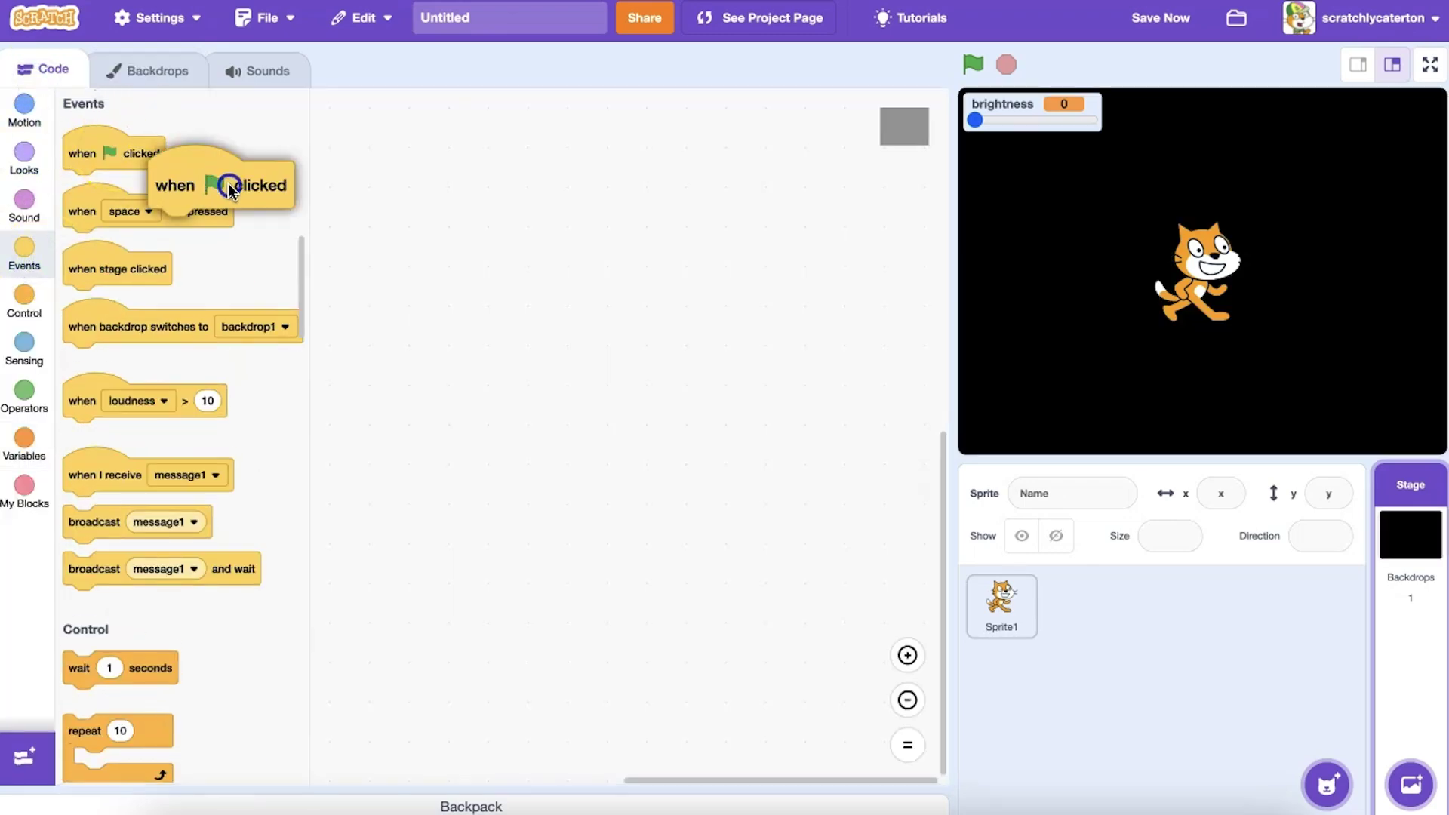
{"action": "scroll", "coordinate": [147, 453], "scroll_direction": "down", "scroll_amount": 5}
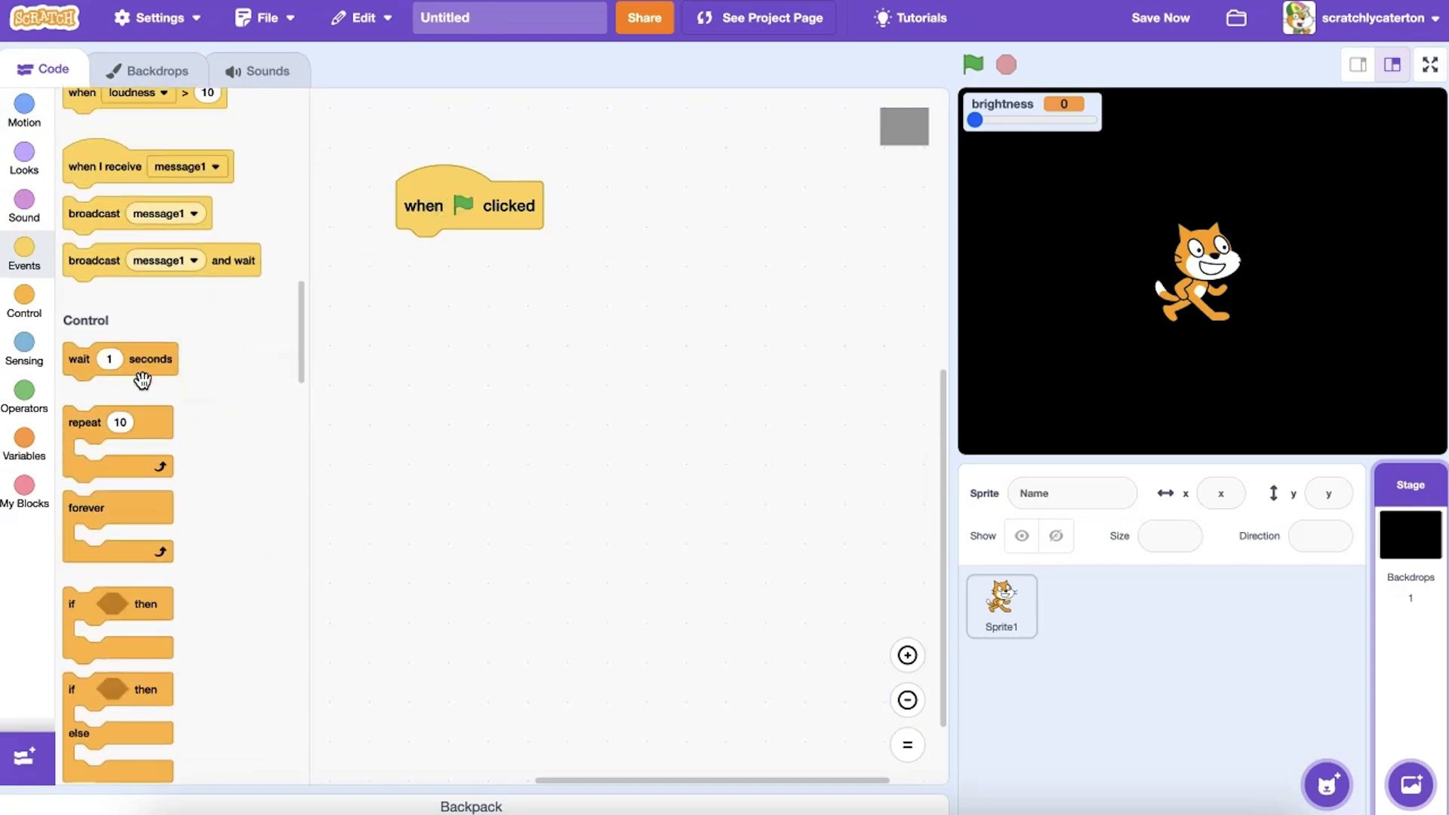
{"action": "left_click_drag", "start_coordinate": [86, 466], "coordinate": [439, 272]}
{"action": "left_click", "coordinate": [24, 159]}
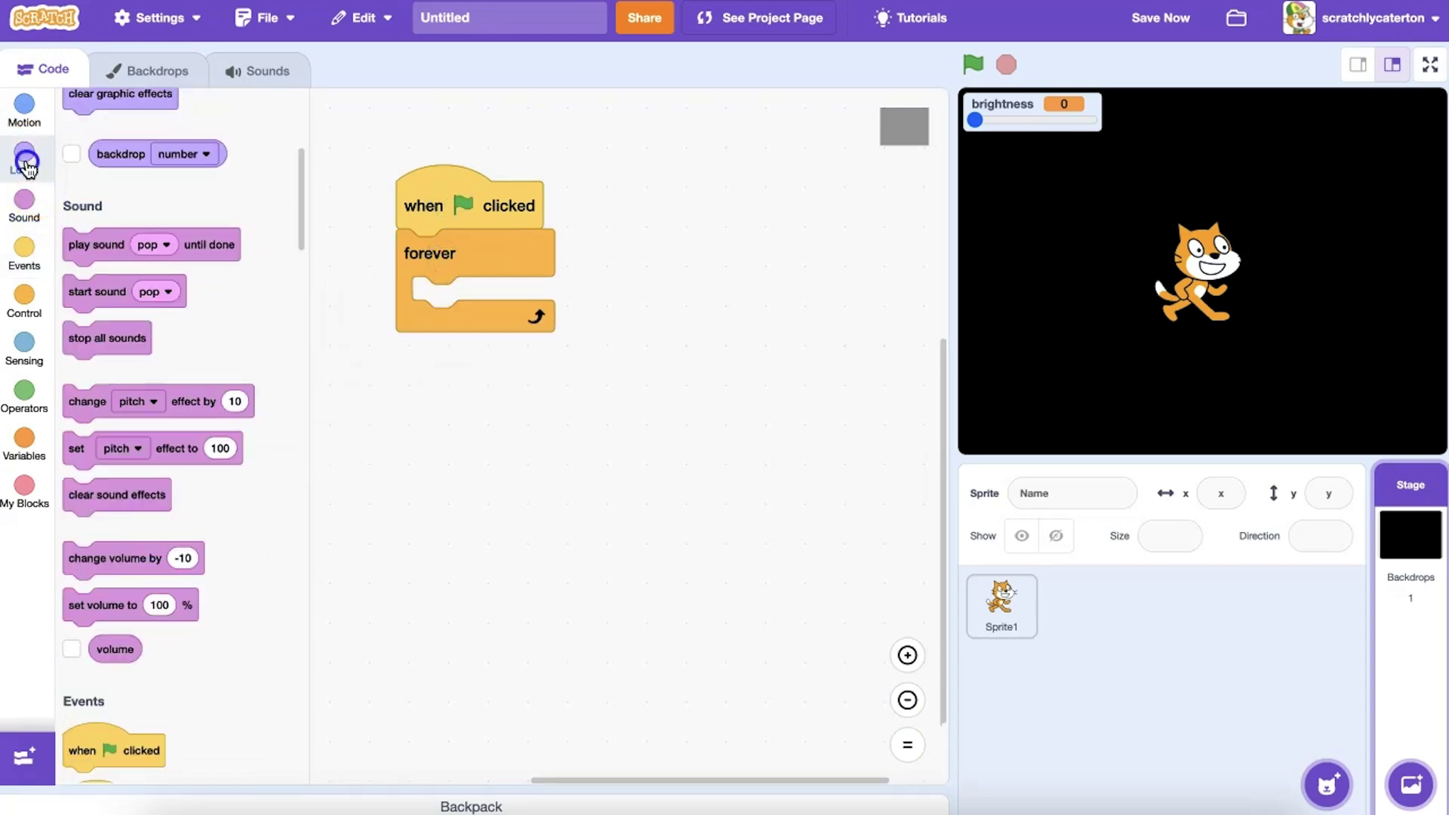
{"action": "mouse_move", "coordinate": [78, 345]}
{"action": "left_mouse_down"}
{"action": "mouse_move", "coordinate": [295, 362]}
{"action": "mouse_move", "coordinate": [441, 300]}
{"action": "left_mouse_up"}
{"action": "left_click", "coordinate": [499, 300]}
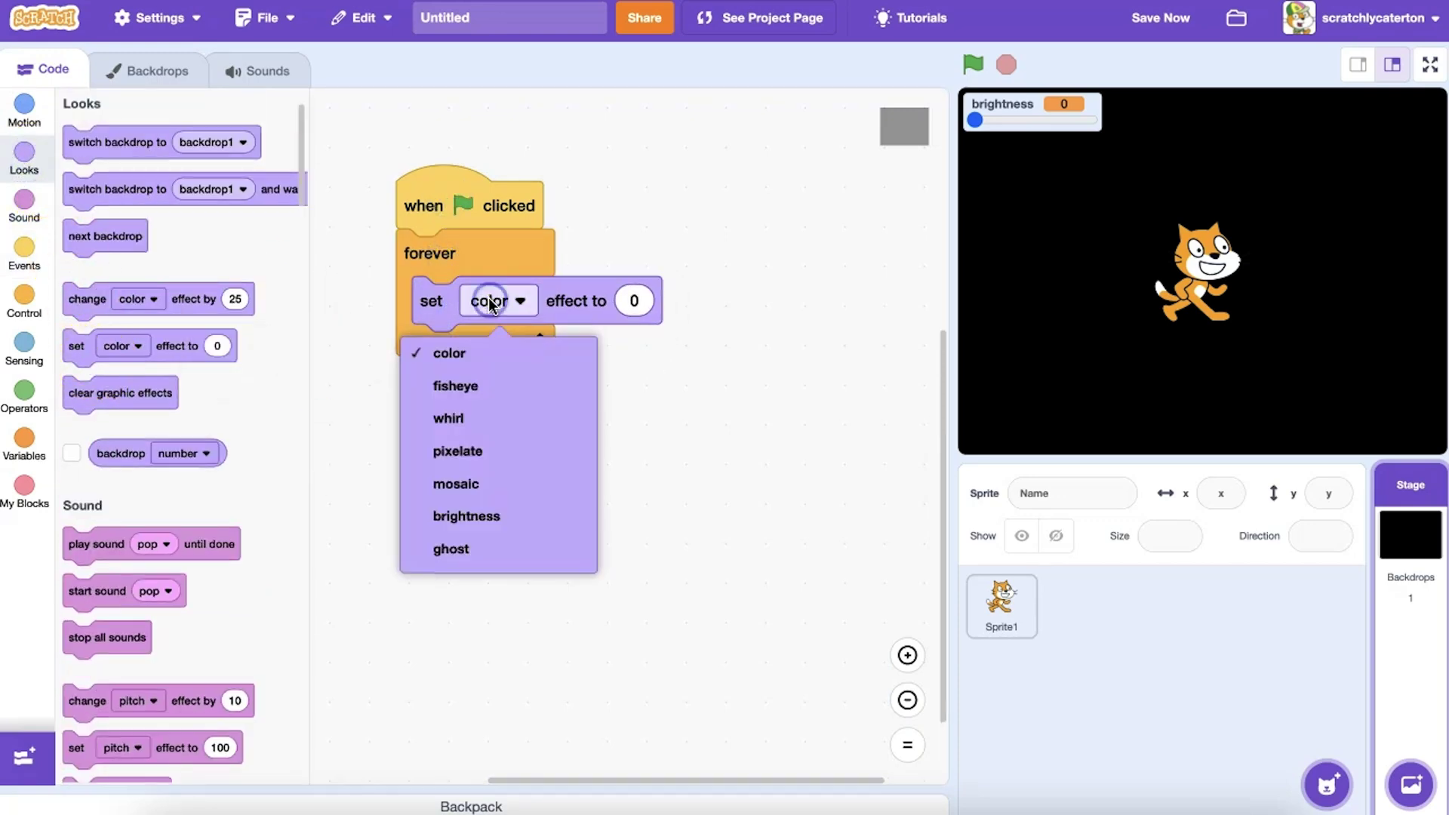
{"action": "left_click", "coordinate": [470, 515]}
Make the effect amount 100 minus the brightness variable.
{"action": "left_click", "coordinate": [25, 398]}
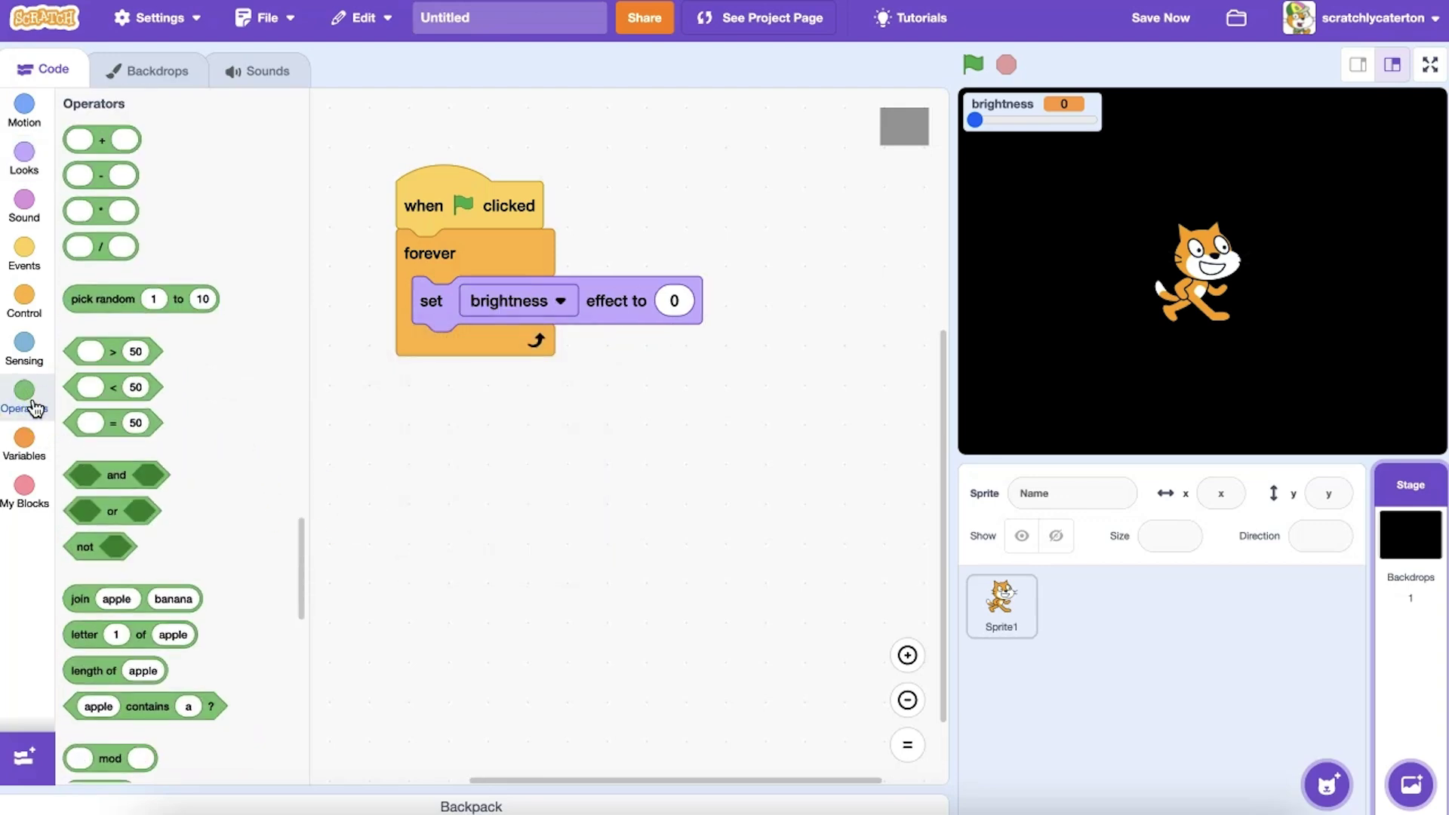
{"action": "left_click_drag", "start_coordinate": [102, 175], "coordinate": [702, 301]}
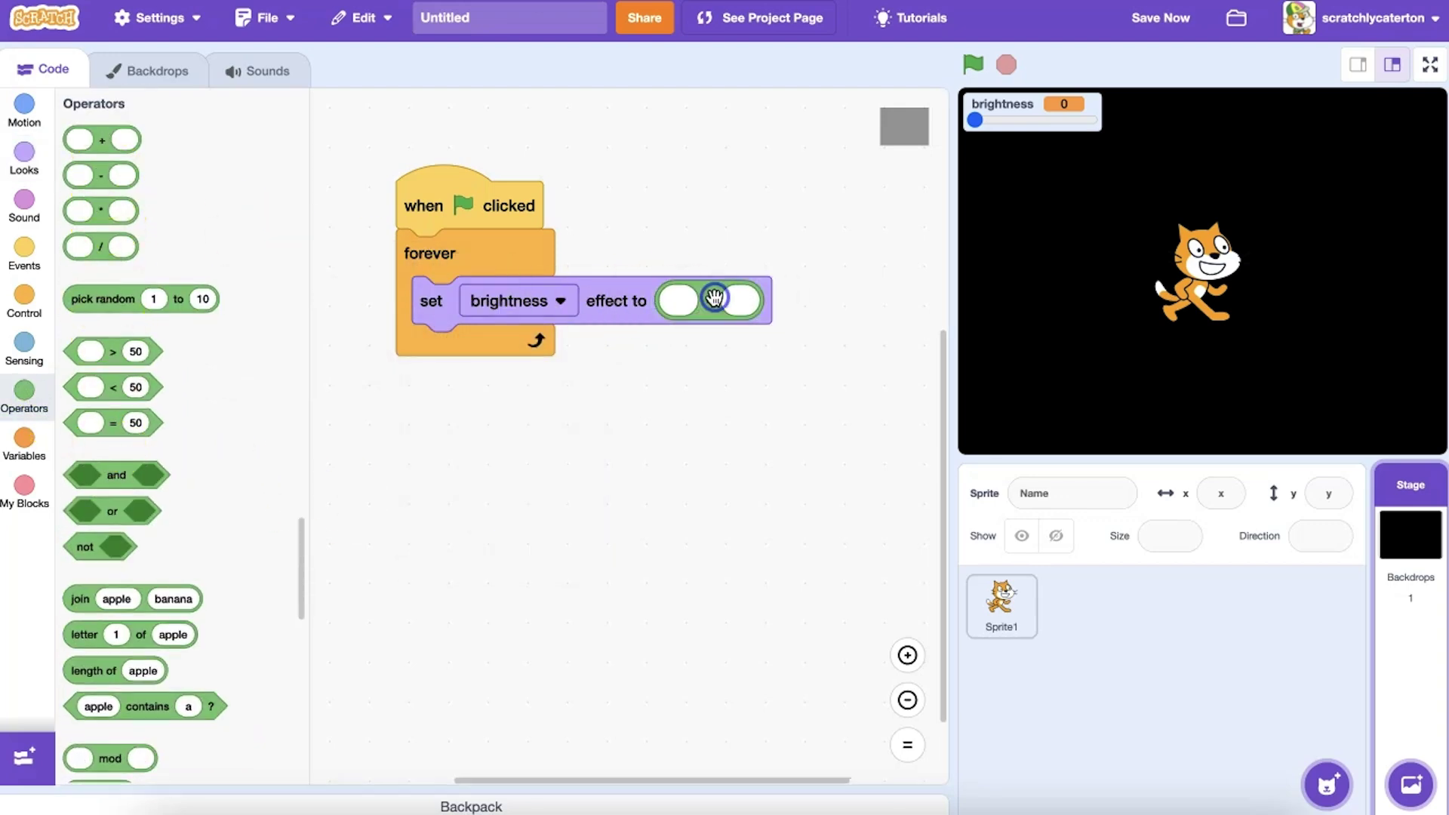
{"action": "left_click", "coordinate": [677, 299]}
{"action": "type", "text": "00"}
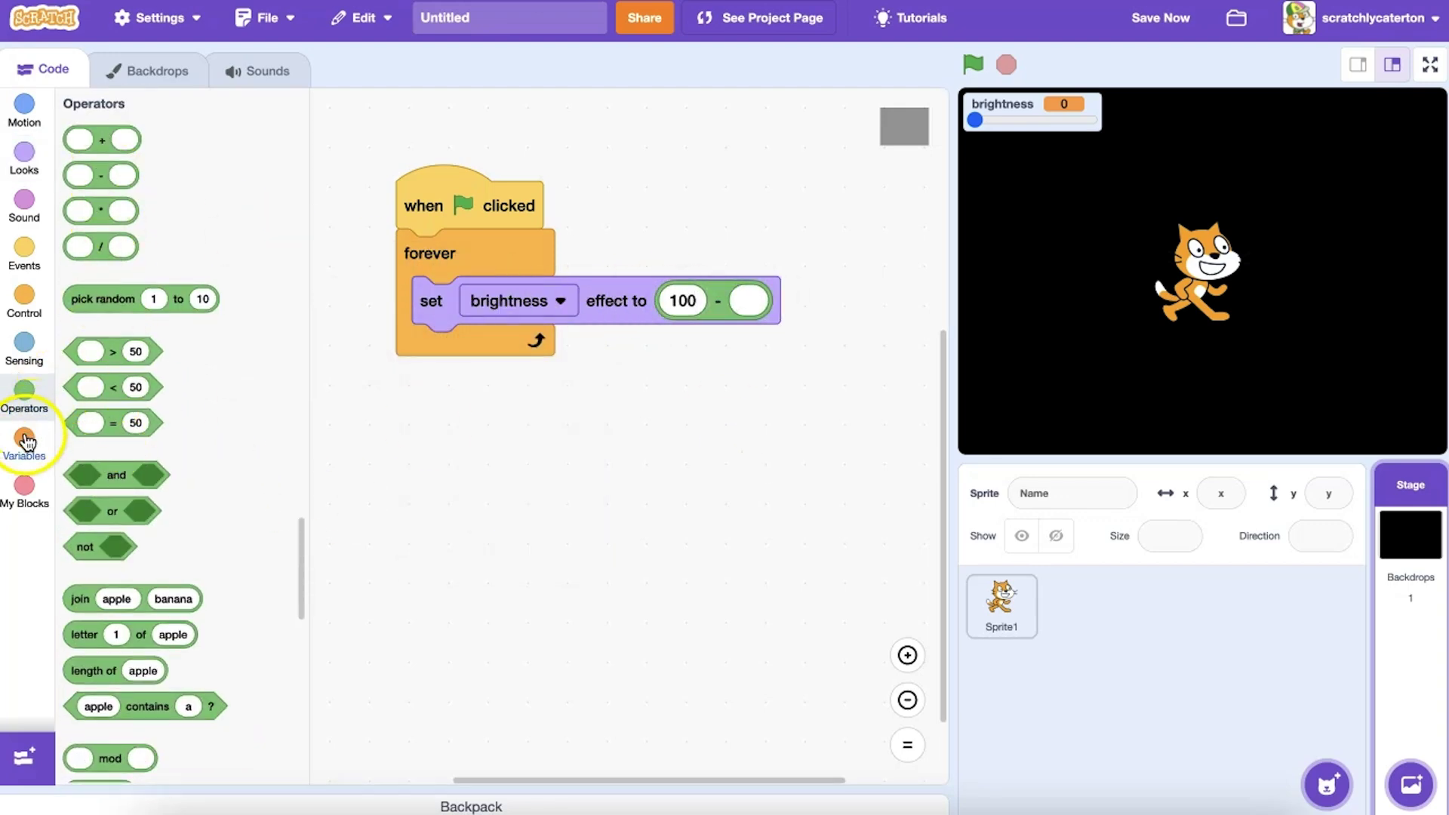
{"action": "left_click", "coordinate": [24, 442]}
{"action": "left_click_drag", "start_coordinate": [114, 173], "coordinate": [749, 301]}
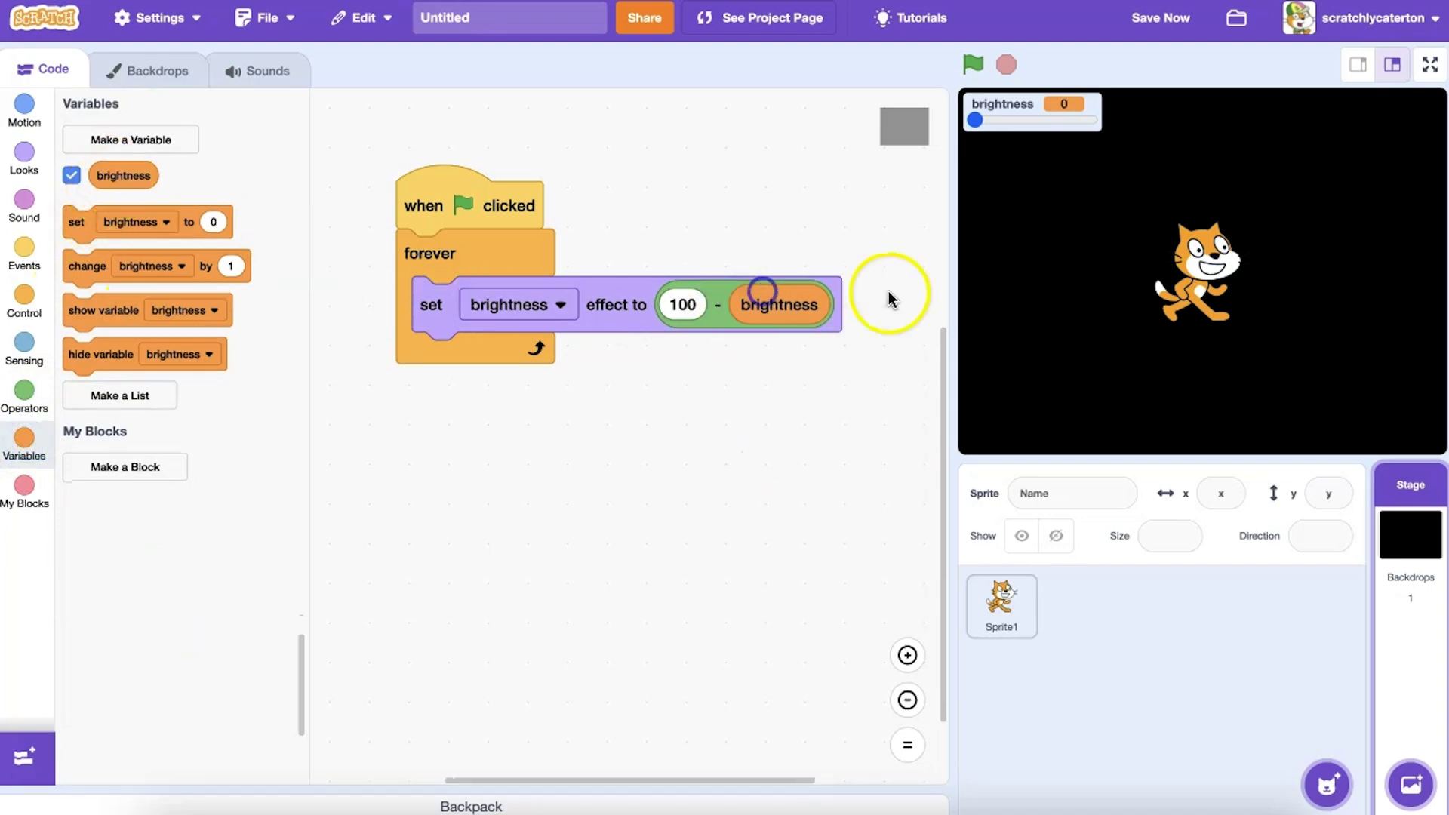
Run the script and drag the brightness slider up and back down.
{"action": "left_click", "coordinate": [973, 60]}
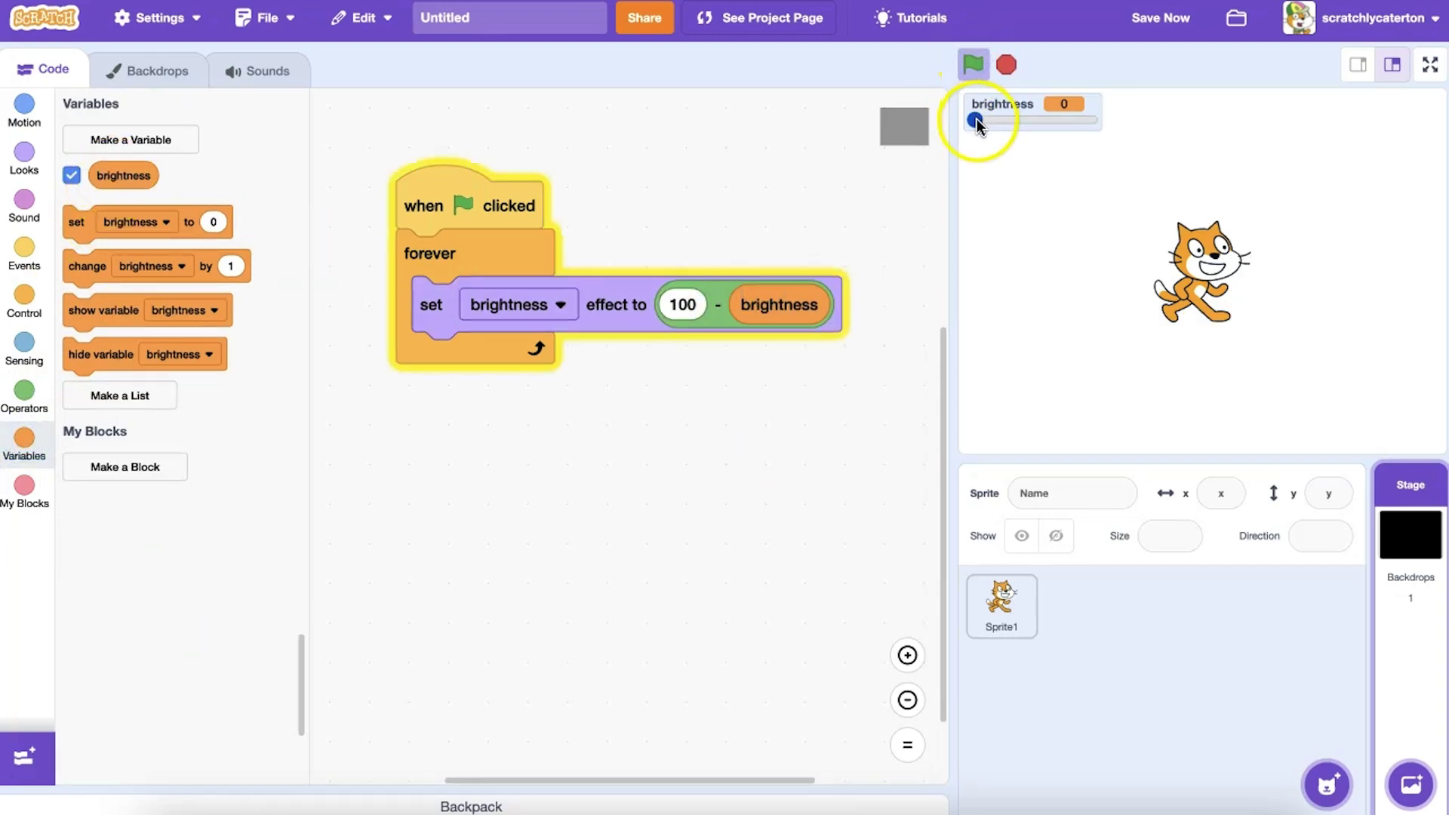
{"action": "left_click_drag", "start_coordinate": [978, 125], "coordinate": [1087, 121]}
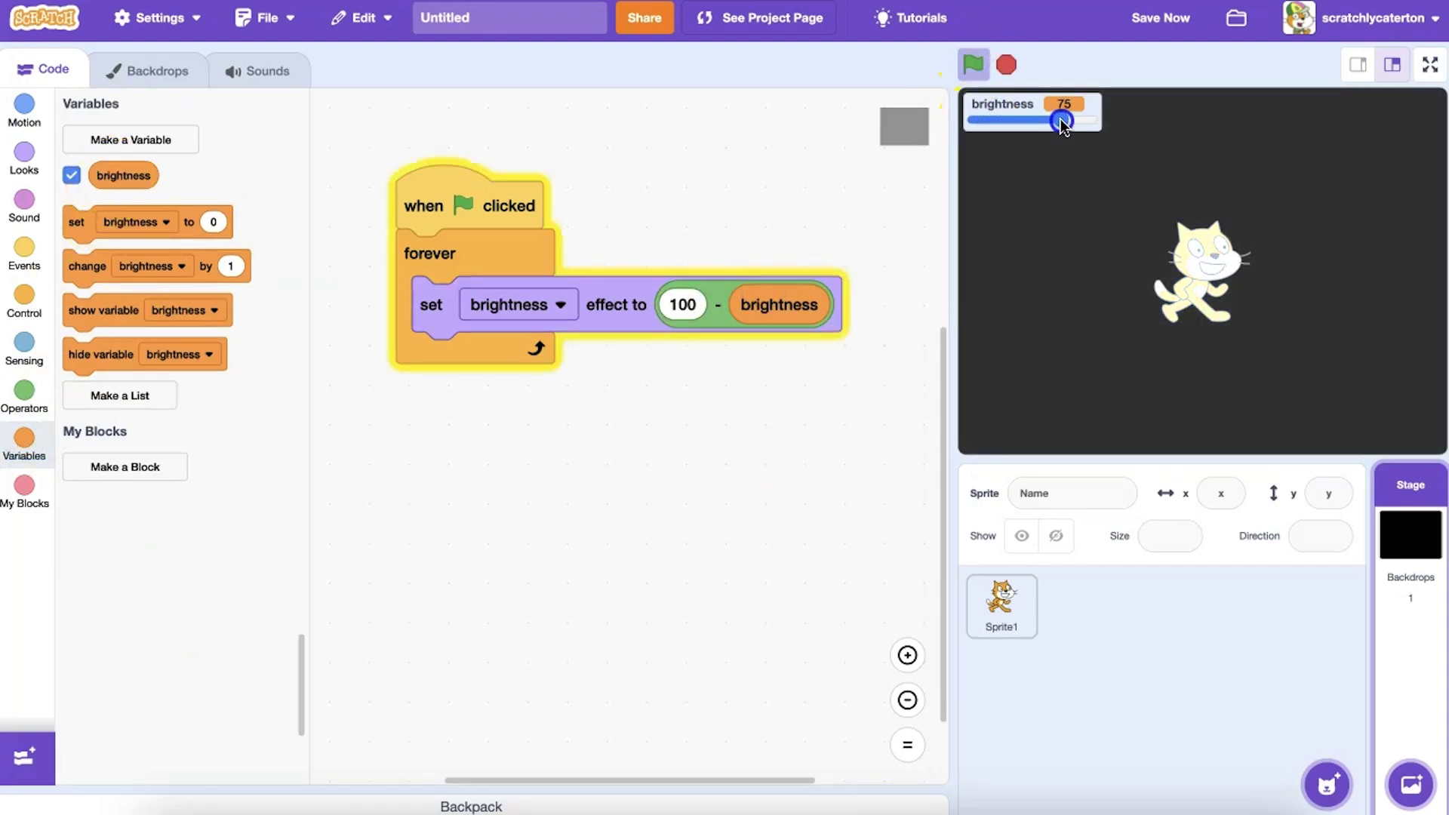
{"action": "left_click_drag", "start_coordinate": [1093, 121], "coordinate": [978, 123]}
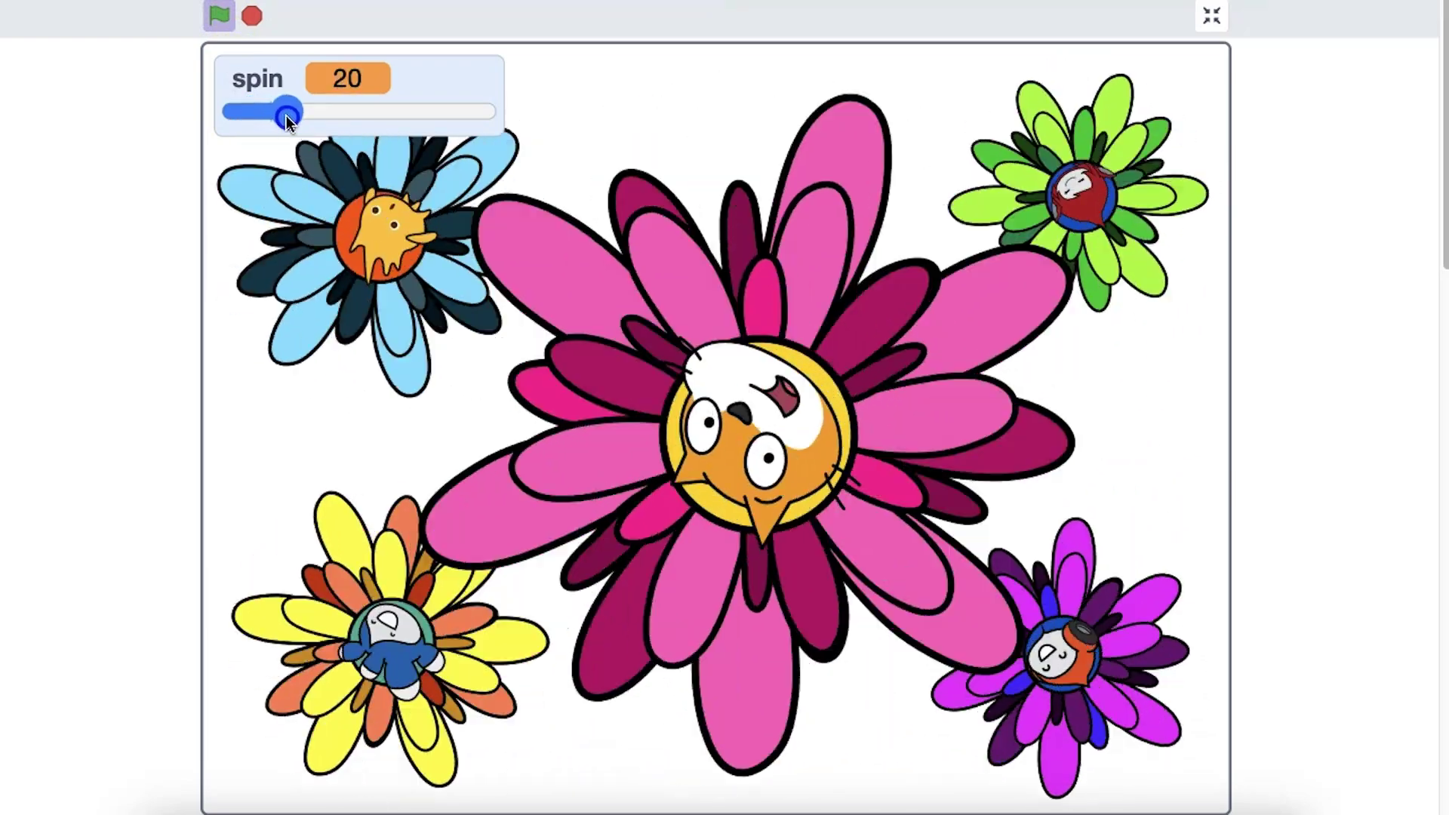
Lower the spin slider to slow the spinning flowers.
{"action": "left_click_drag", "start_coordinate": [286, 116], "coordinate": [246, 118]}
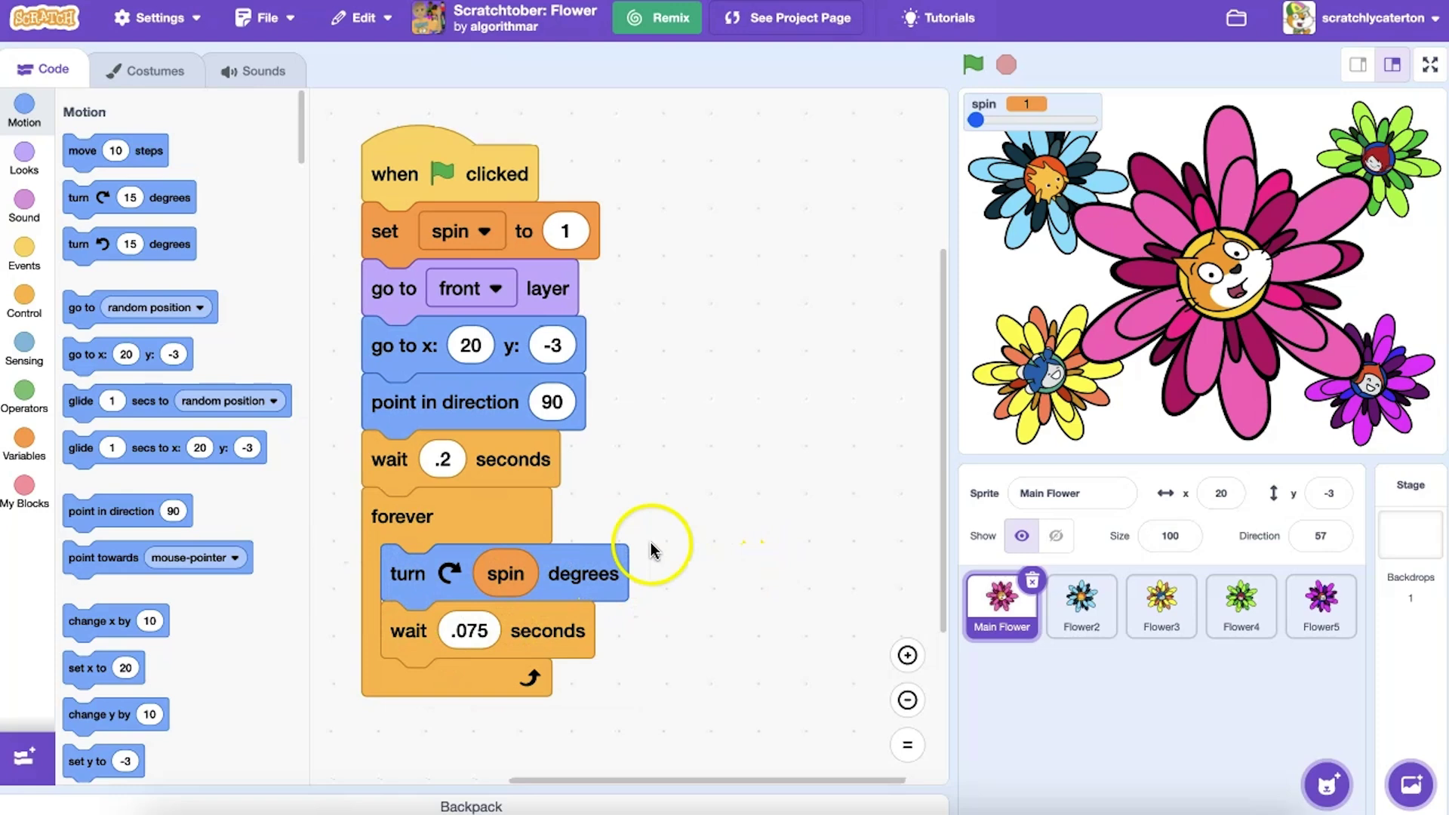
Set the spin slider range to 0–25 and drag spin to 5.
{"action": "right_click", "coordinate": [1018, 108]}
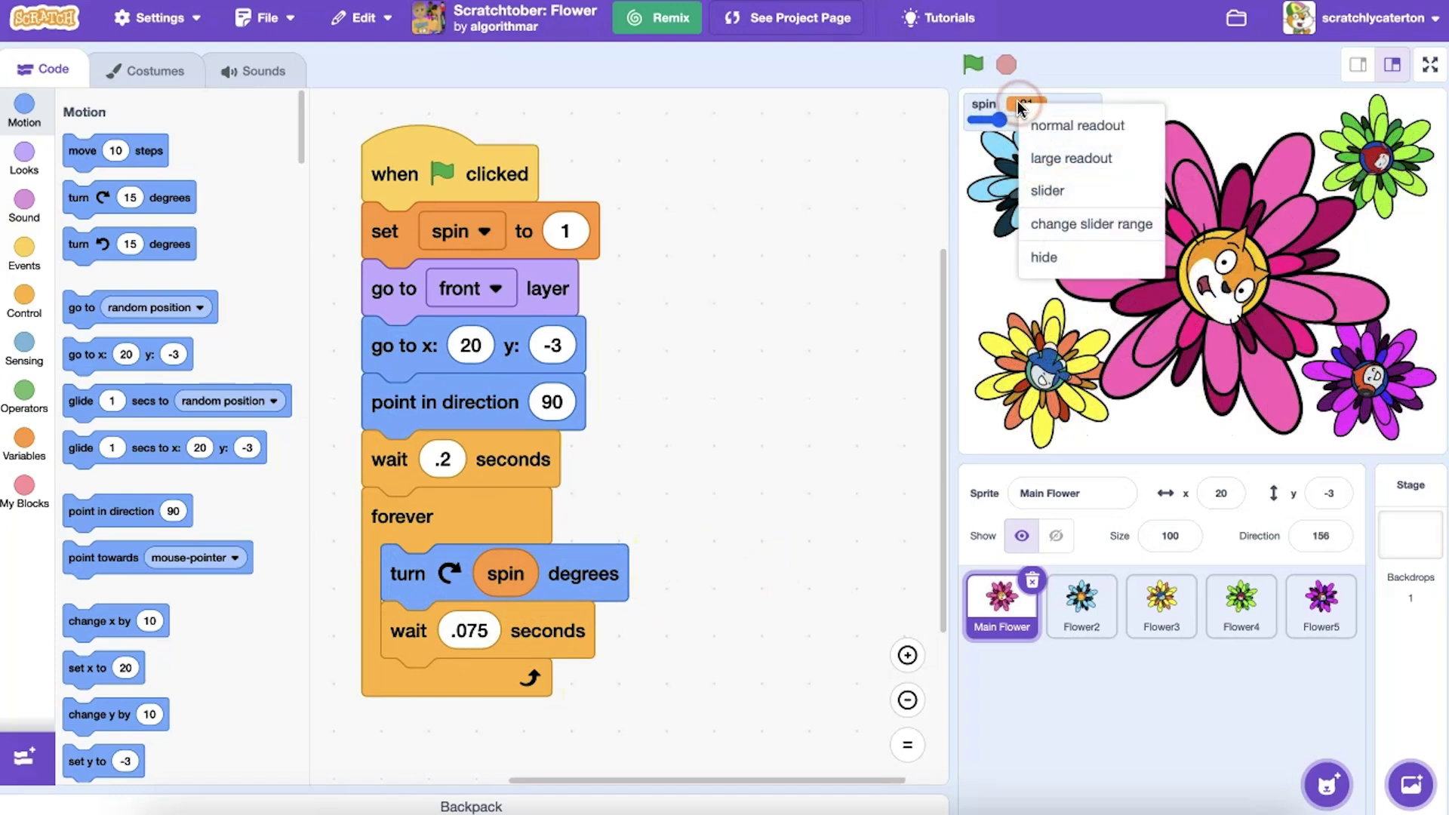
{"action": "left_click", "coordinate": [1062, 232]}
{"action": "left_click", "coordinate": [612, 349]}
{"action": "type", "text": "25"}
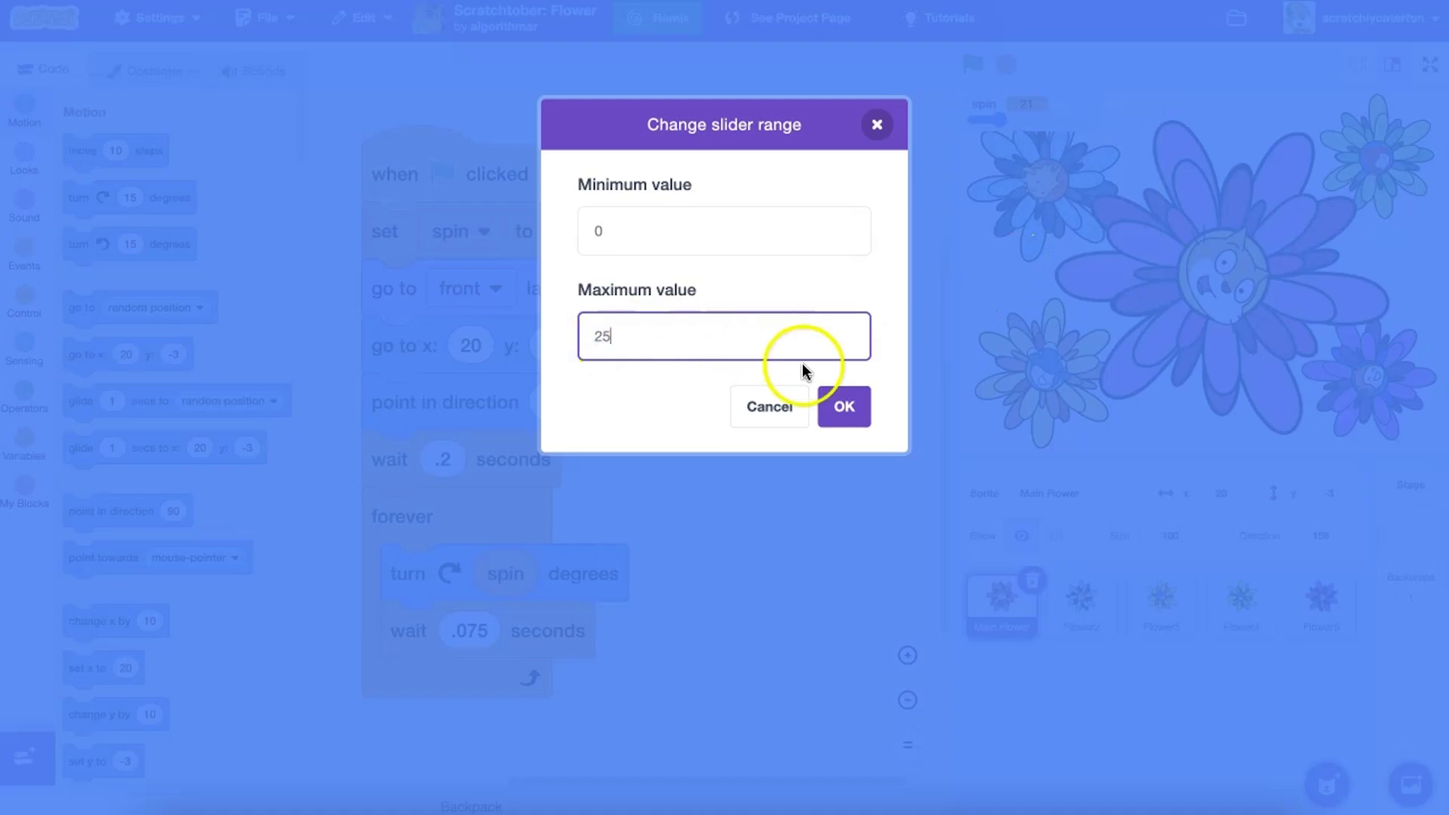
{"action": "left_click", "coordinate": [843, 406]}
{"action": "left_click_drag", "start_coordinate": [985, 117], "coordinate": [1091, 114]}
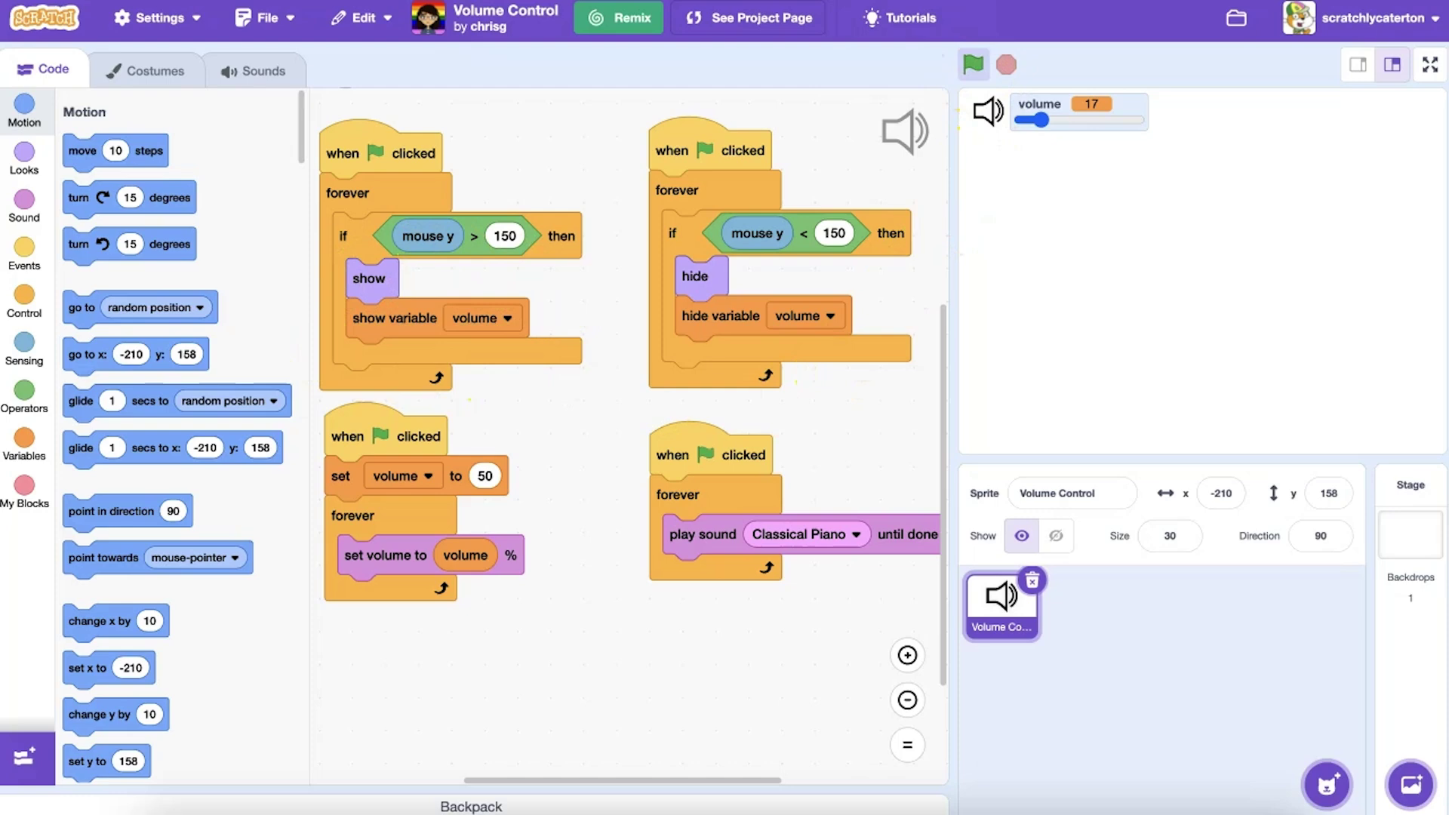
Run the Volume Control project and nudge the volume slider.
{"action": "left_click", "coordinate": [971, 68]}
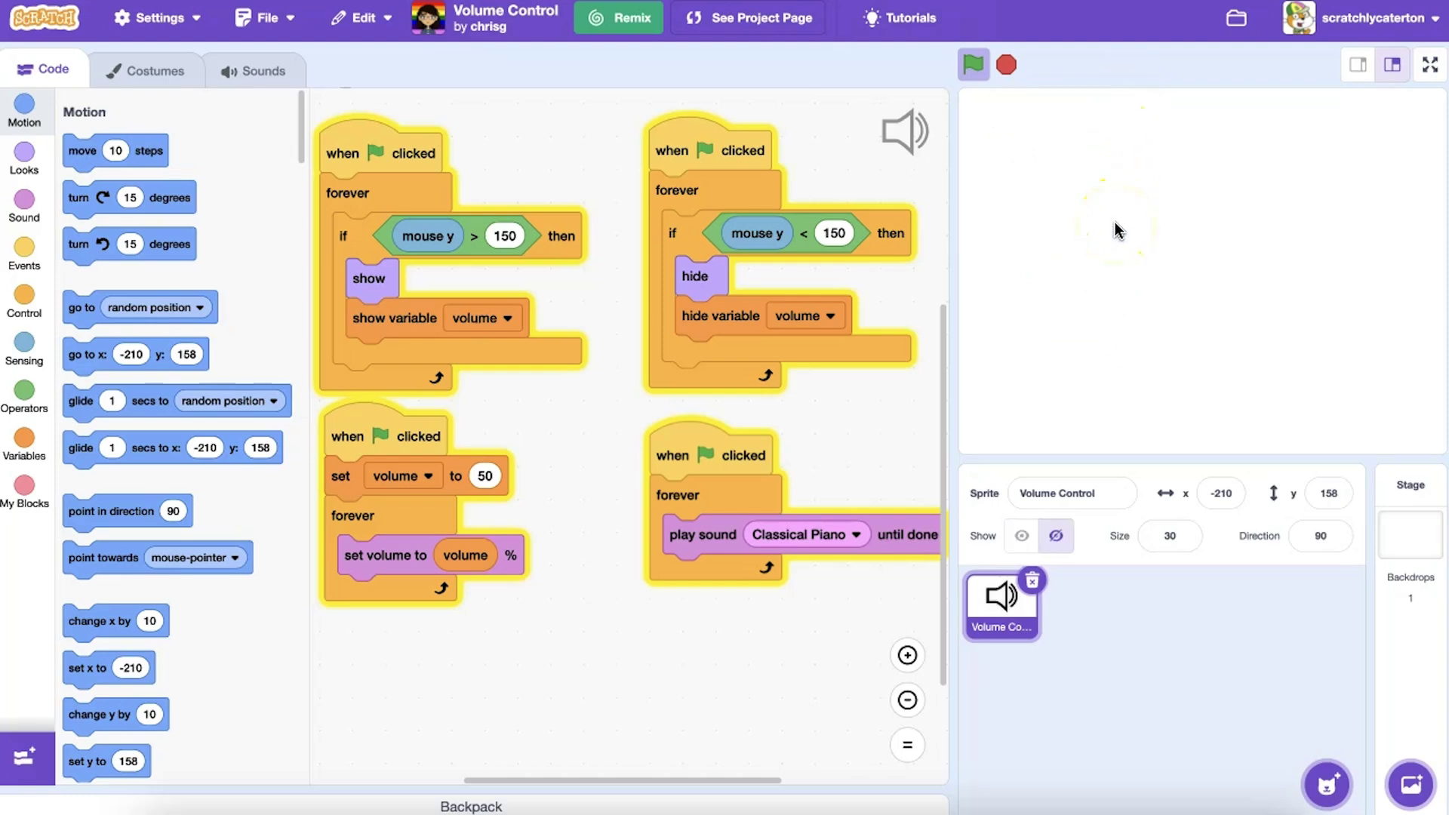
{"action": "left_click_drag", "start_coordinate": [1052, 119], "coordinate": [1057, 119]}
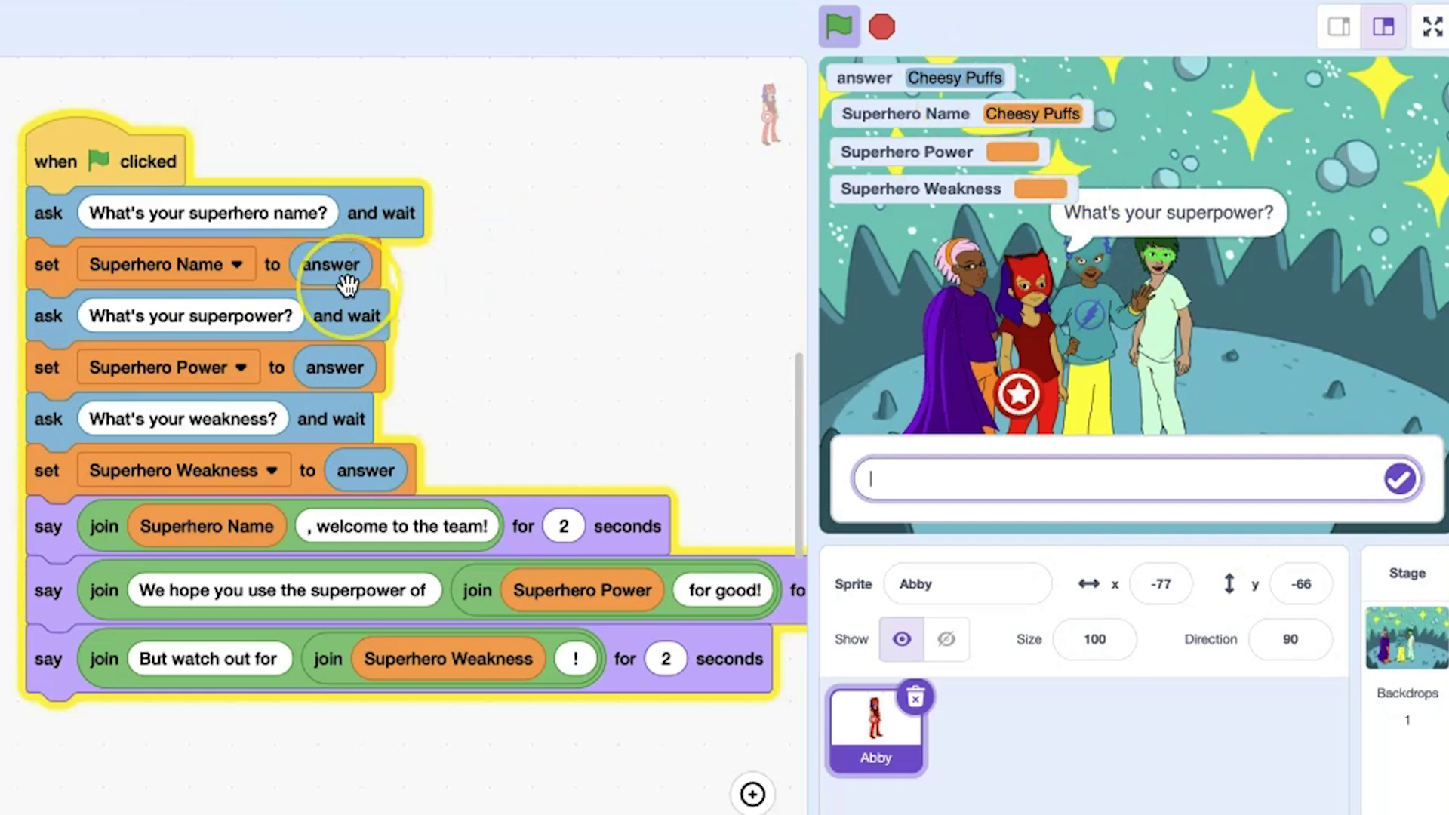
Answer the superpower question with 'covering bad guys in cheese dust'.
{"action": "left_click", "coordinate": [909, 471]}
{"action": "type", "text": "covering bad guys in cheese dust"}
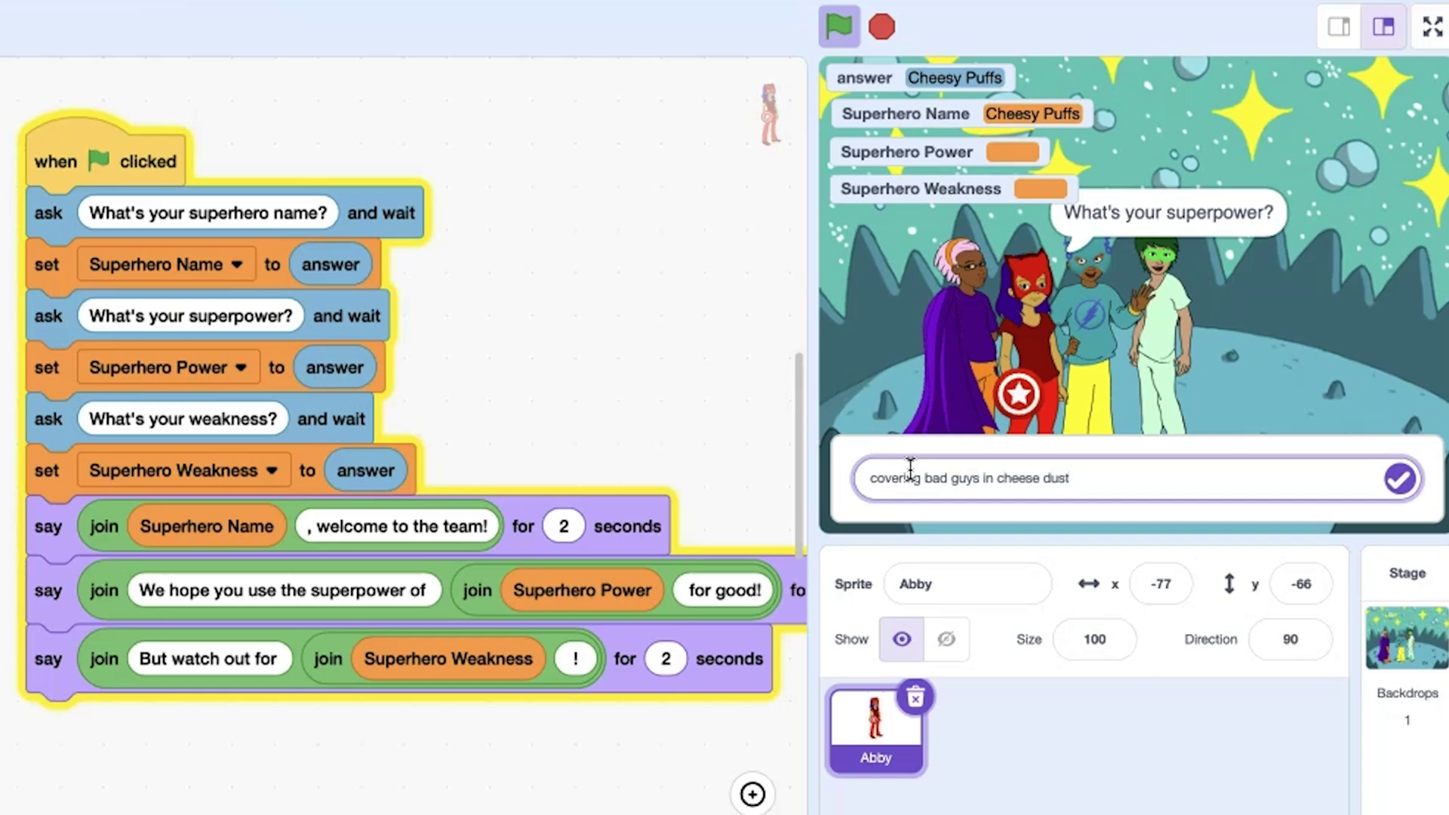
{"action": "left_click", "coordinate": [1401, 478]}
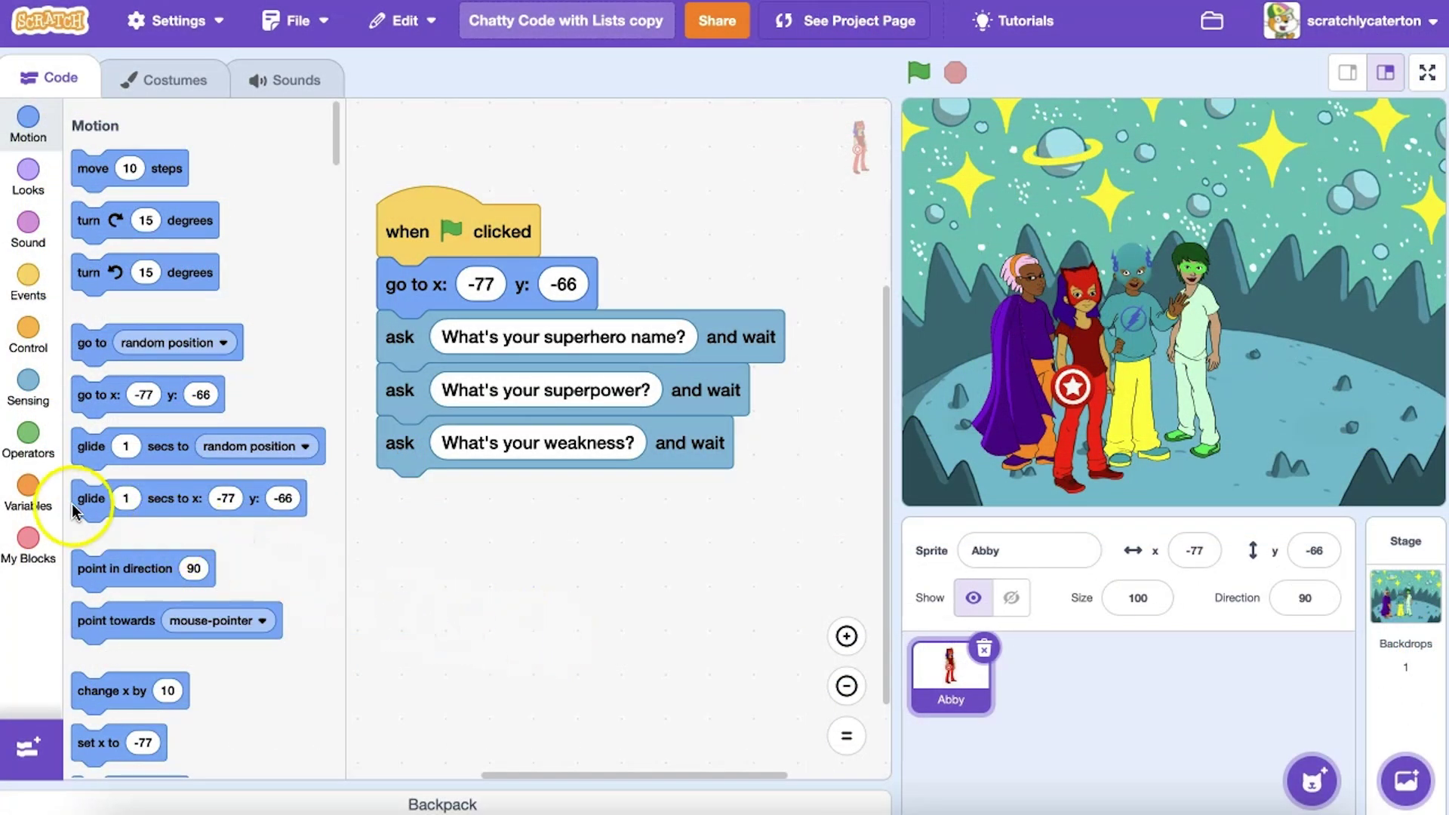
Create an Answers list and build an 'add answer to Answers' block.
{"action": "left_click", "coordinate": [28, 489]}
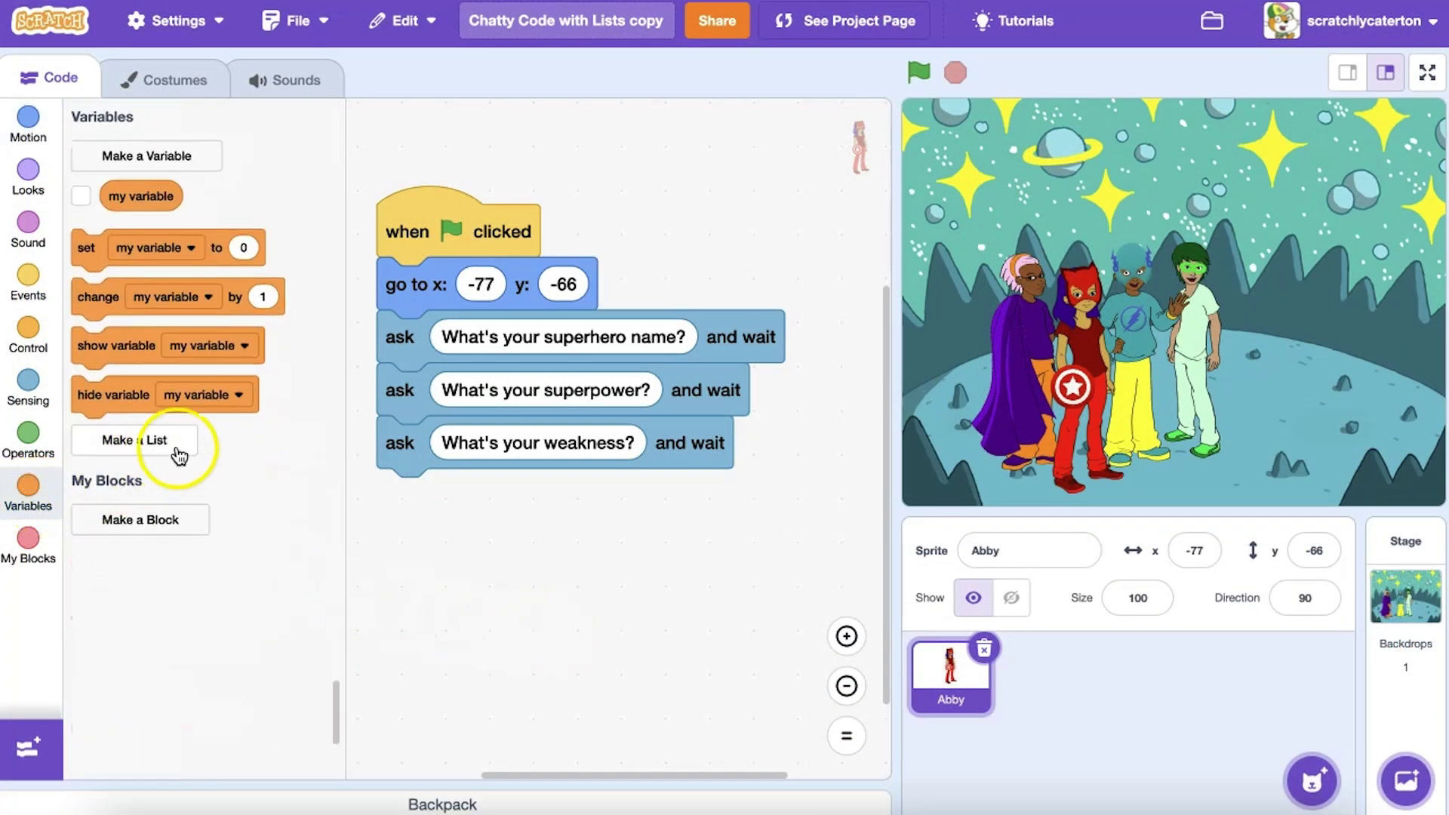
{"action": "left_click", "coordinate": [169, 441]}
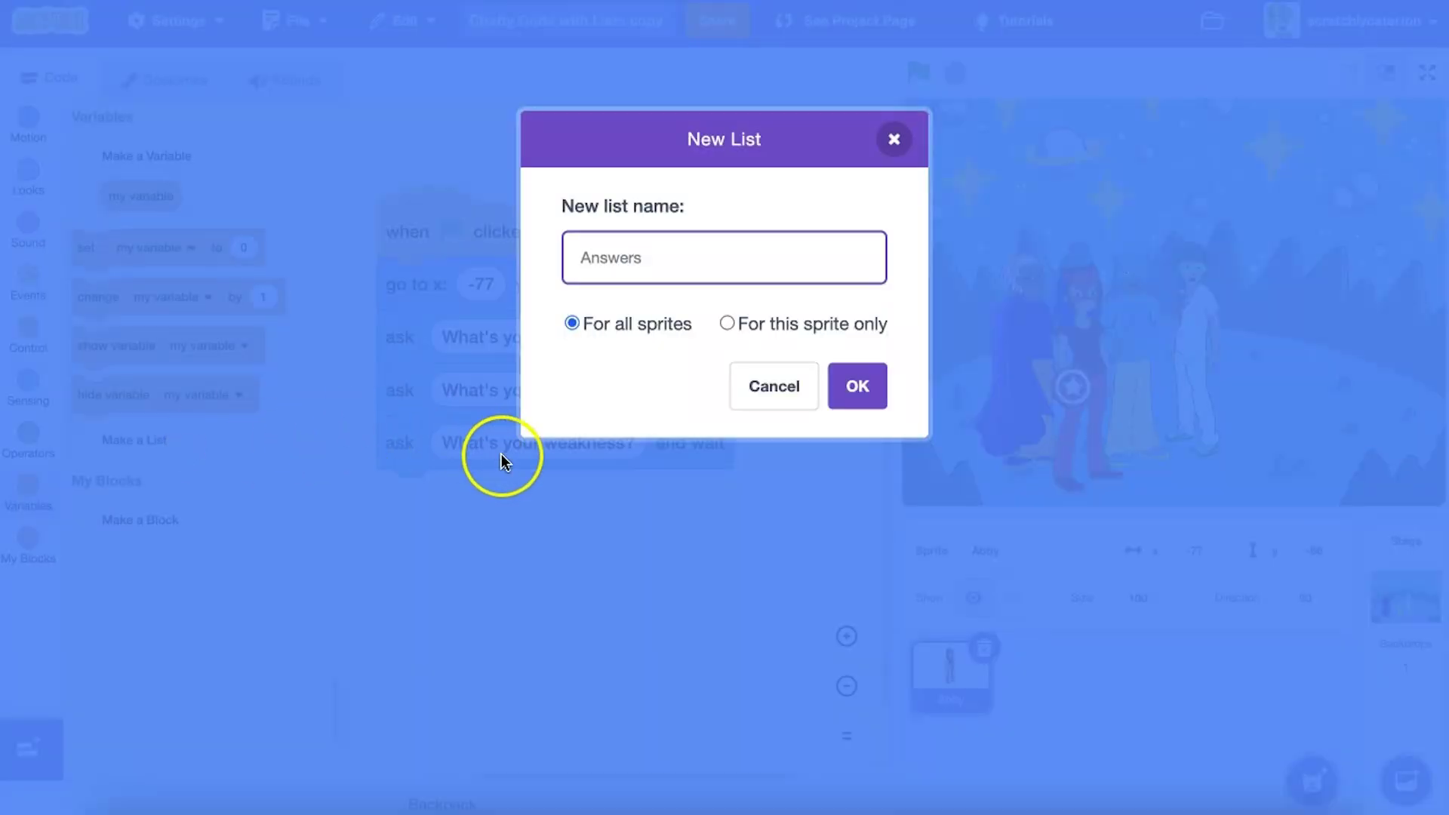
{"action": "left_click", "coordinate": [857, 387]}
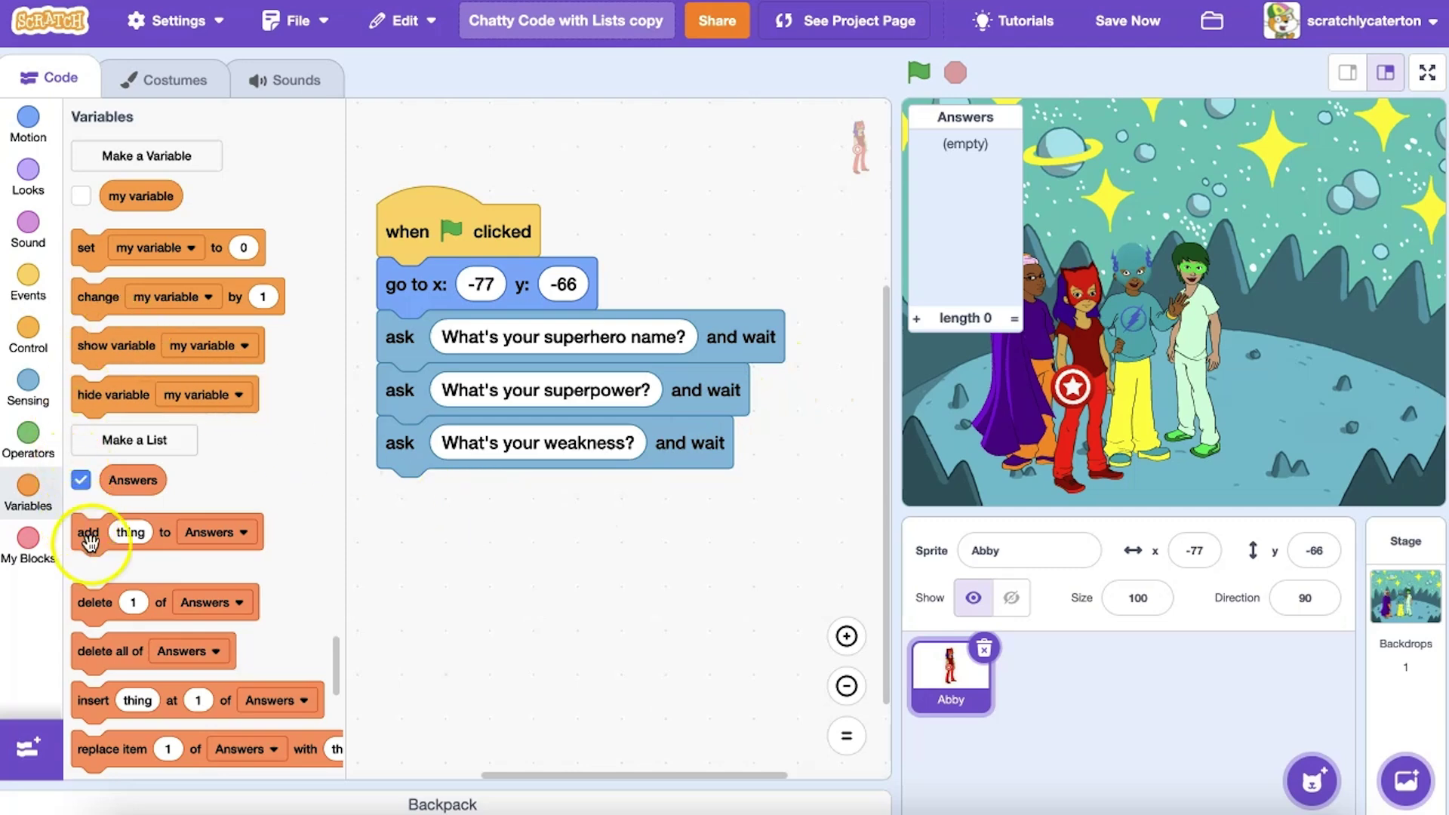
{"action": "left_click_drag", "start_coordinate": [91, 533], "coordinate": [476, 568]}
{"action": "left_click", "coordinate": [28, 390]}
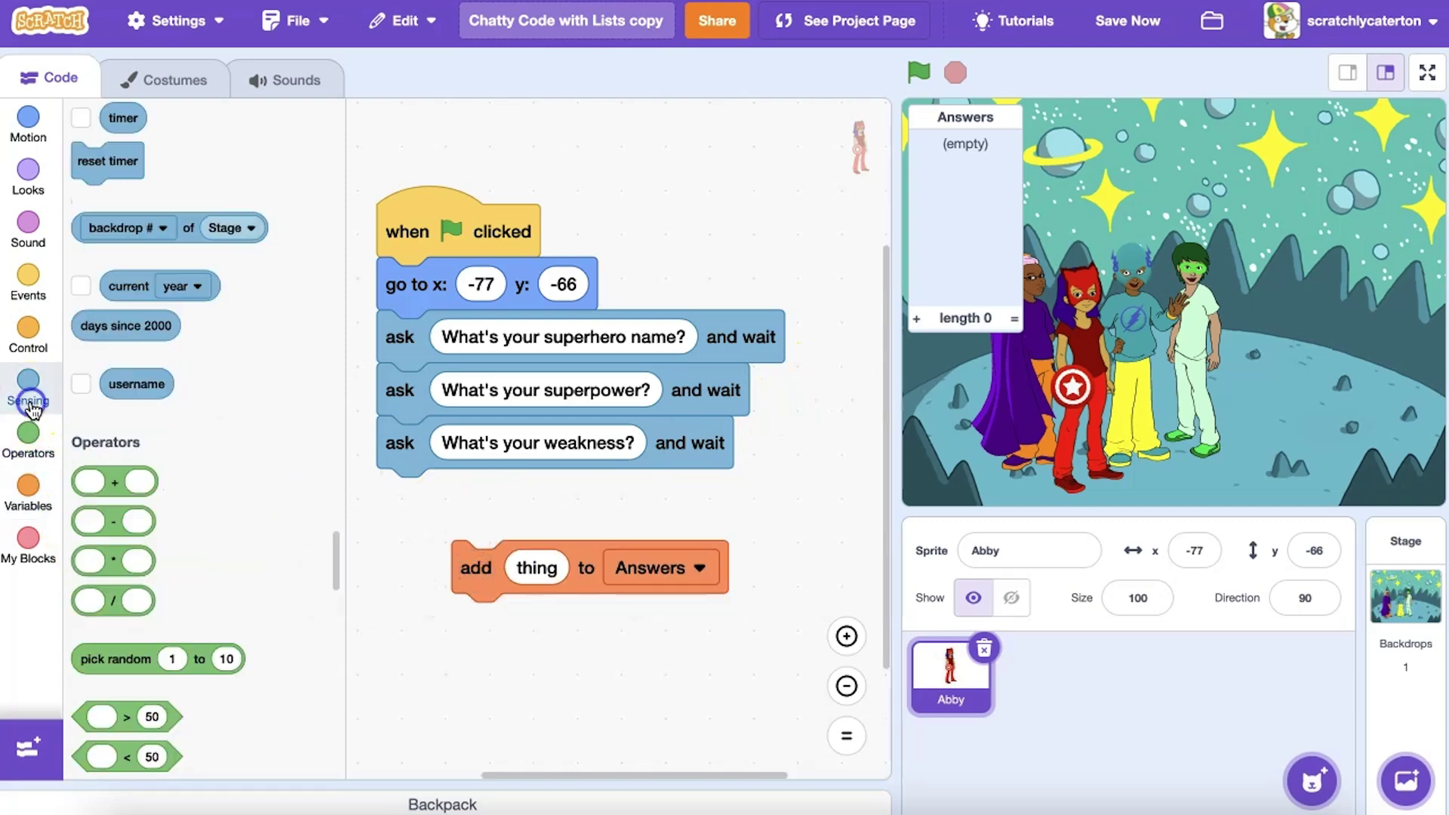
{"action": "mouse_move", "coordinate": [127, 384]}
{"action": "left_mouse_down"}
{"action": "mouse_move", "coordinate": [383, 547]}
{"action": "mouse_move", "coordinate": [521, 568]}
{"action": "left_mouse_up"}
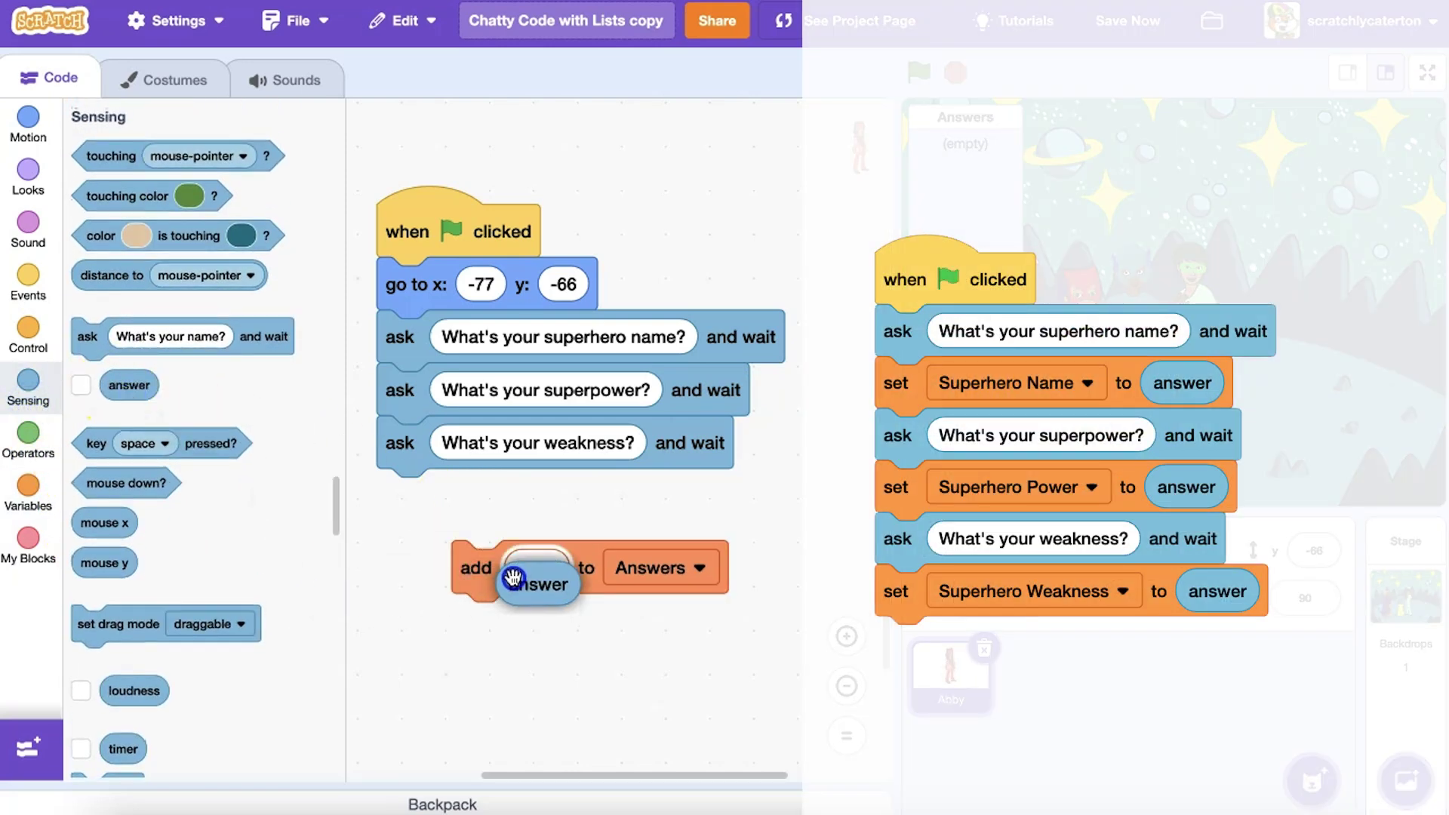
Place copies of the add-answer block after the name, superpower and weakness questions.
{"action": "right_click", "coordinate": [463, 582]}
{"action": "left_click", "coordinate": [496, 604]}
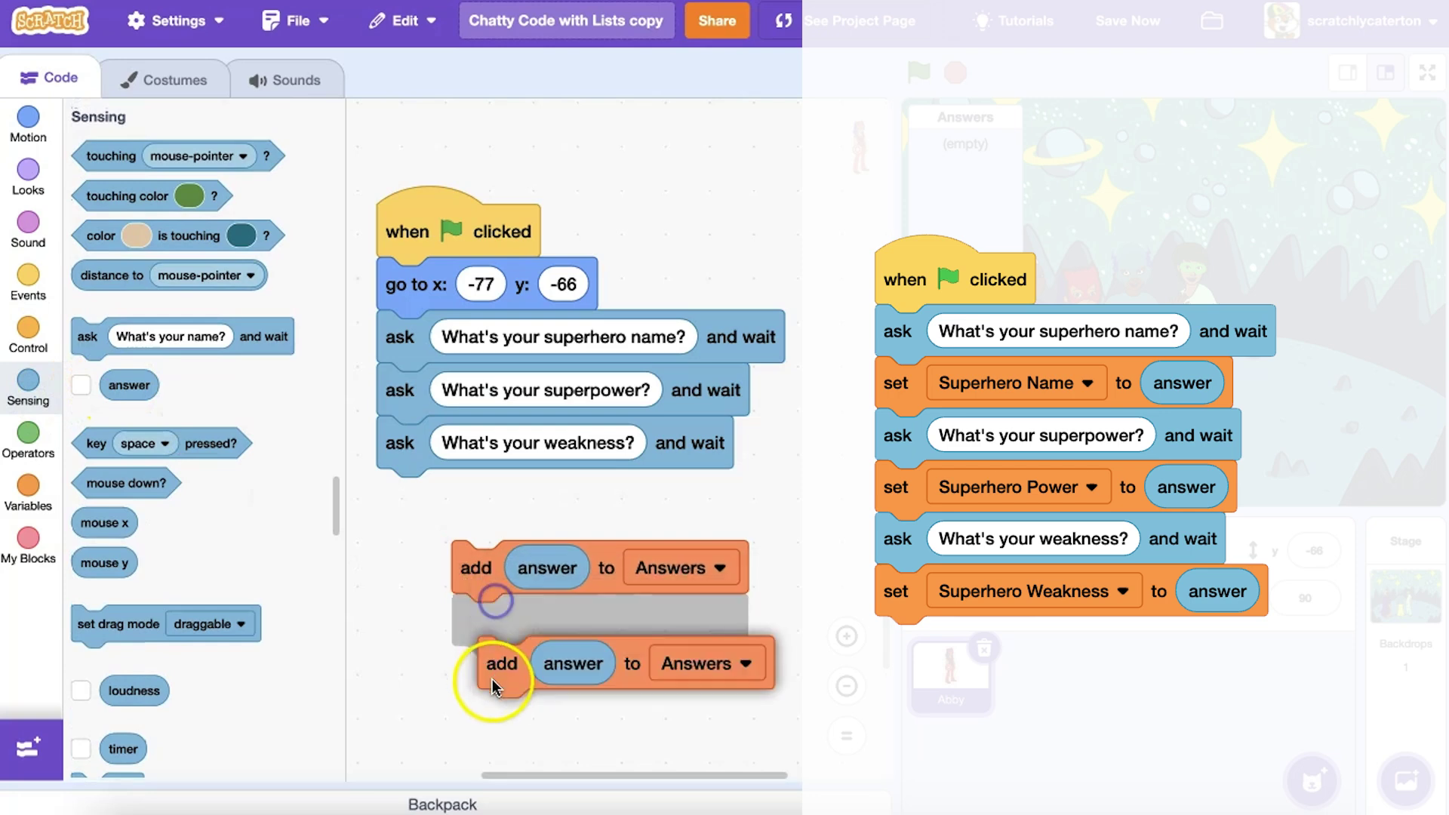
{"action": "left_click", "coordinate": [409, 702]}
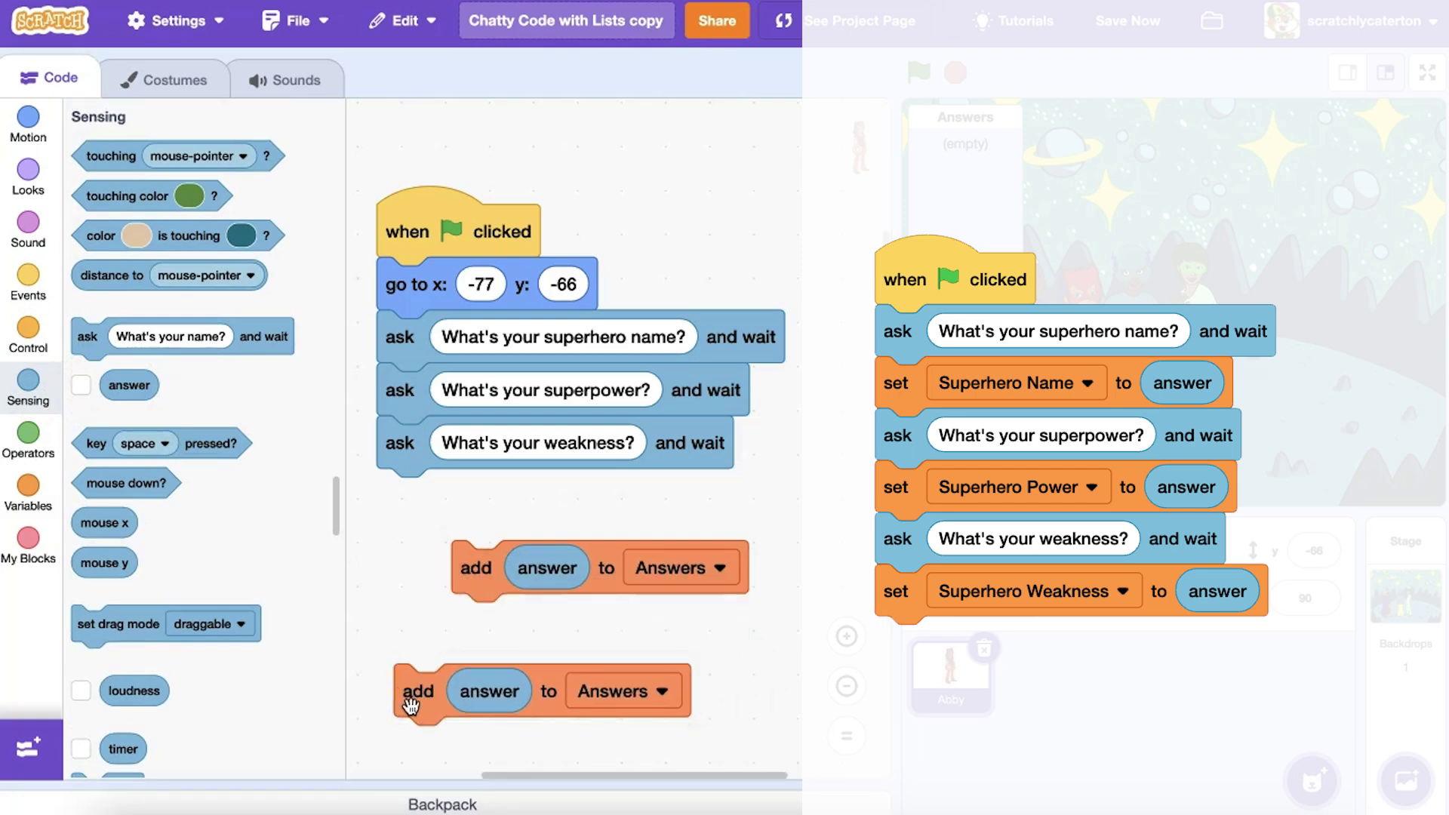
{"action": "left_click_drag", "start_coordinate": [408, 701], "coordinate": [404, 400]}
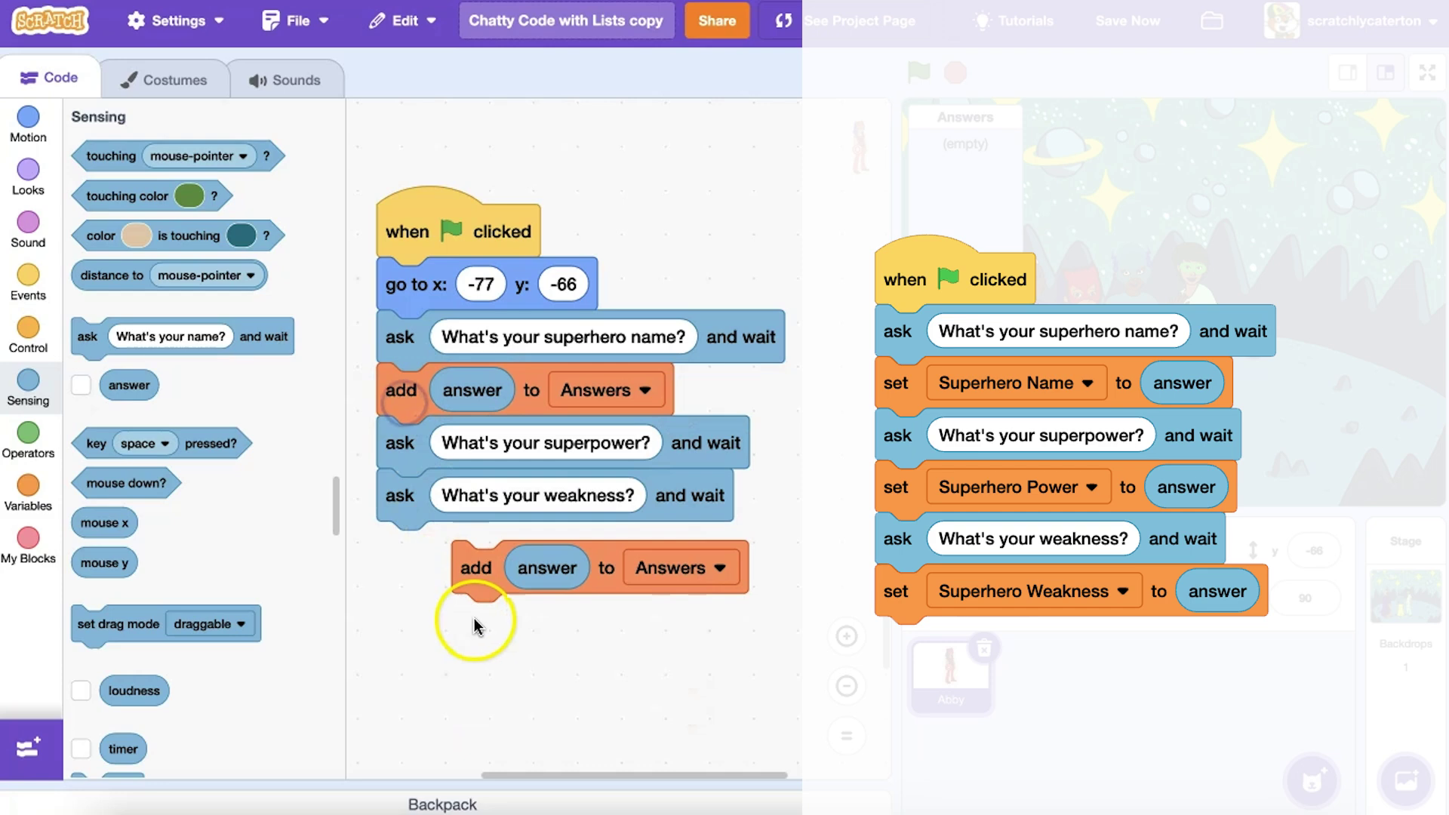
{"action": "left_click_drag", "start_coordinate": [476, 567], "coordinate": [397, 667]}
{"action": "right_click", "coordinate": [397, 668]}
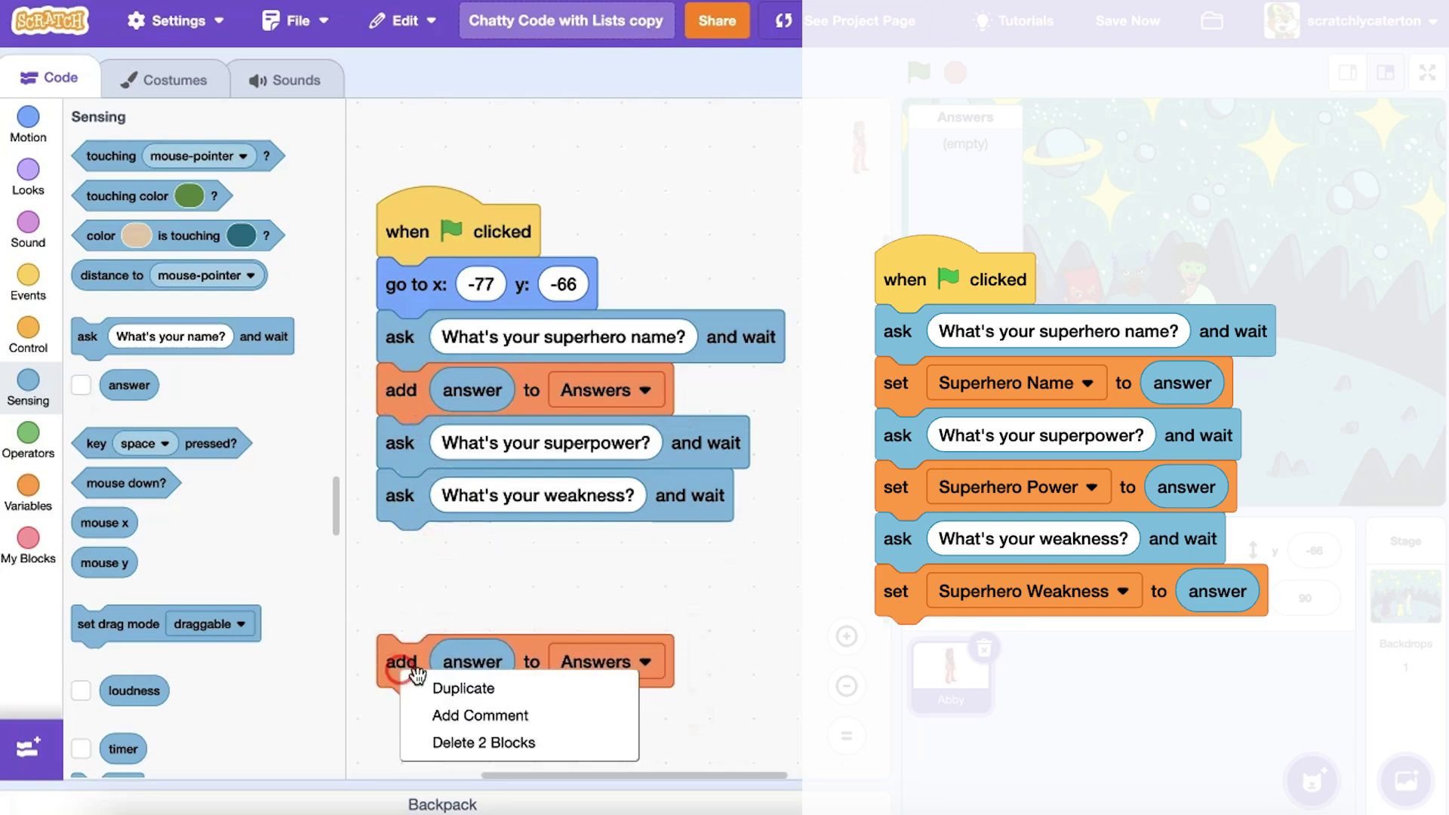
{"action": "left_click", "coordinate": [453, 684]}
{"action": "mouse_move", "coordinate": [435, 679]}
{"action": "left_mouse_down"}
{"action": "mouse_move", "coordinate": [588, 593]}
{"action": "mouse_move", "coordinate": [430, 509]}
{"action": "left_mouse_up"}
{"action": "left_click_drag", "start_coordinate": [401, 663], "coordinate": [411, 618]}
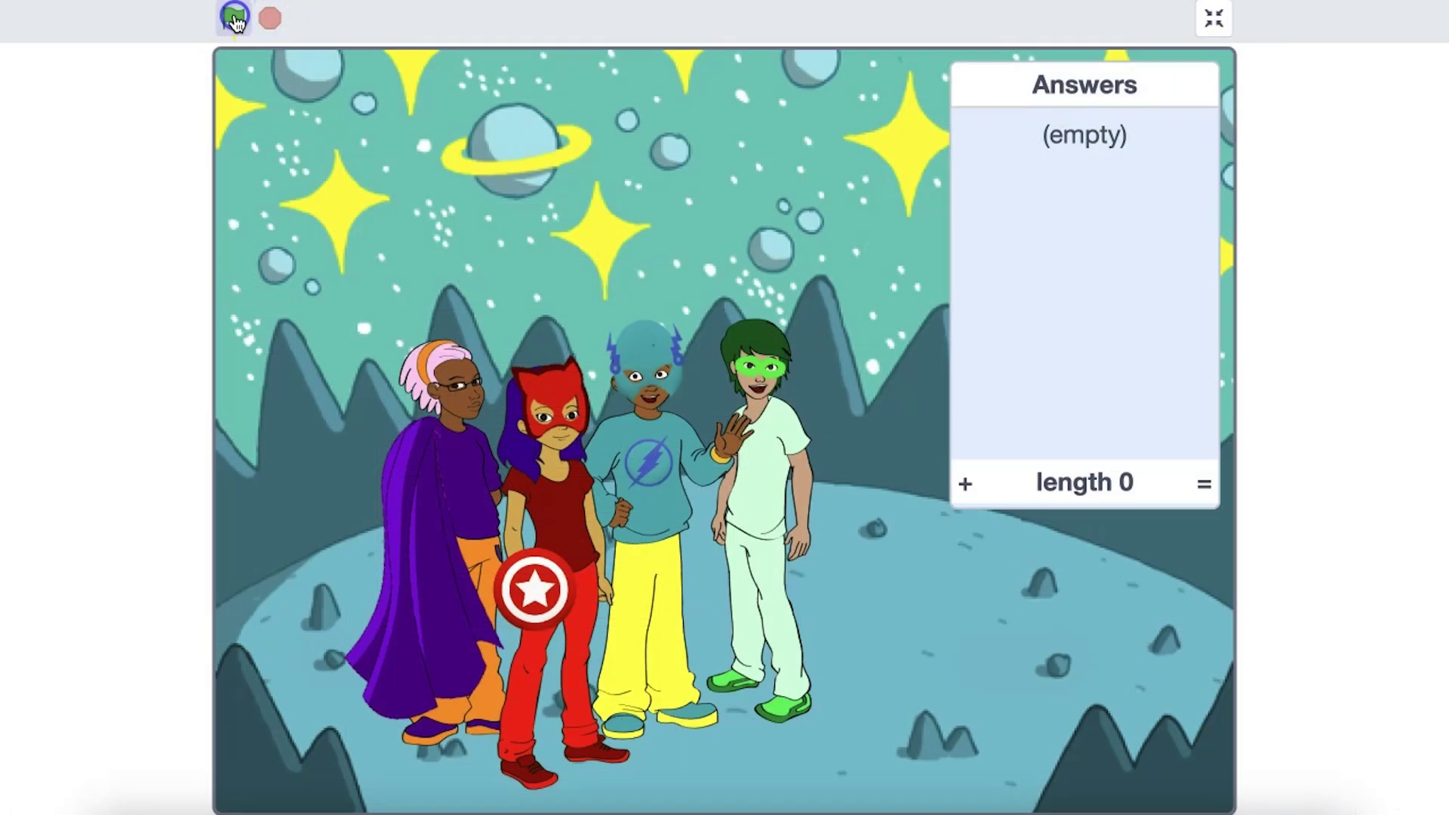
{"action": "type", "text": "sy Puff"}
Answer the superhero questions with Cheesy Puffs, a superpower and water.
{"action": "key", "text": "Return"}
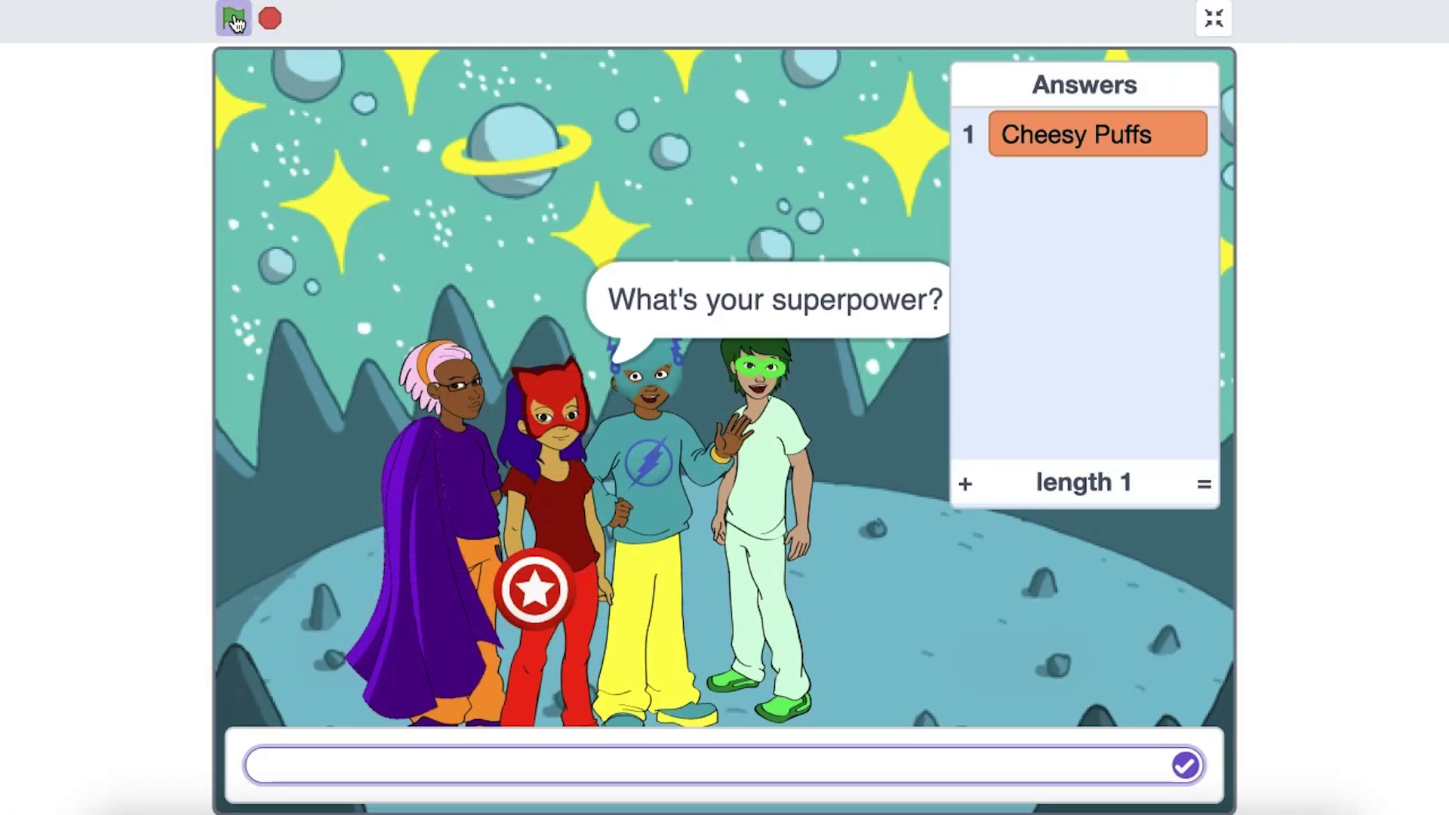
{"action": "type", "text": "covering bad guys with"}
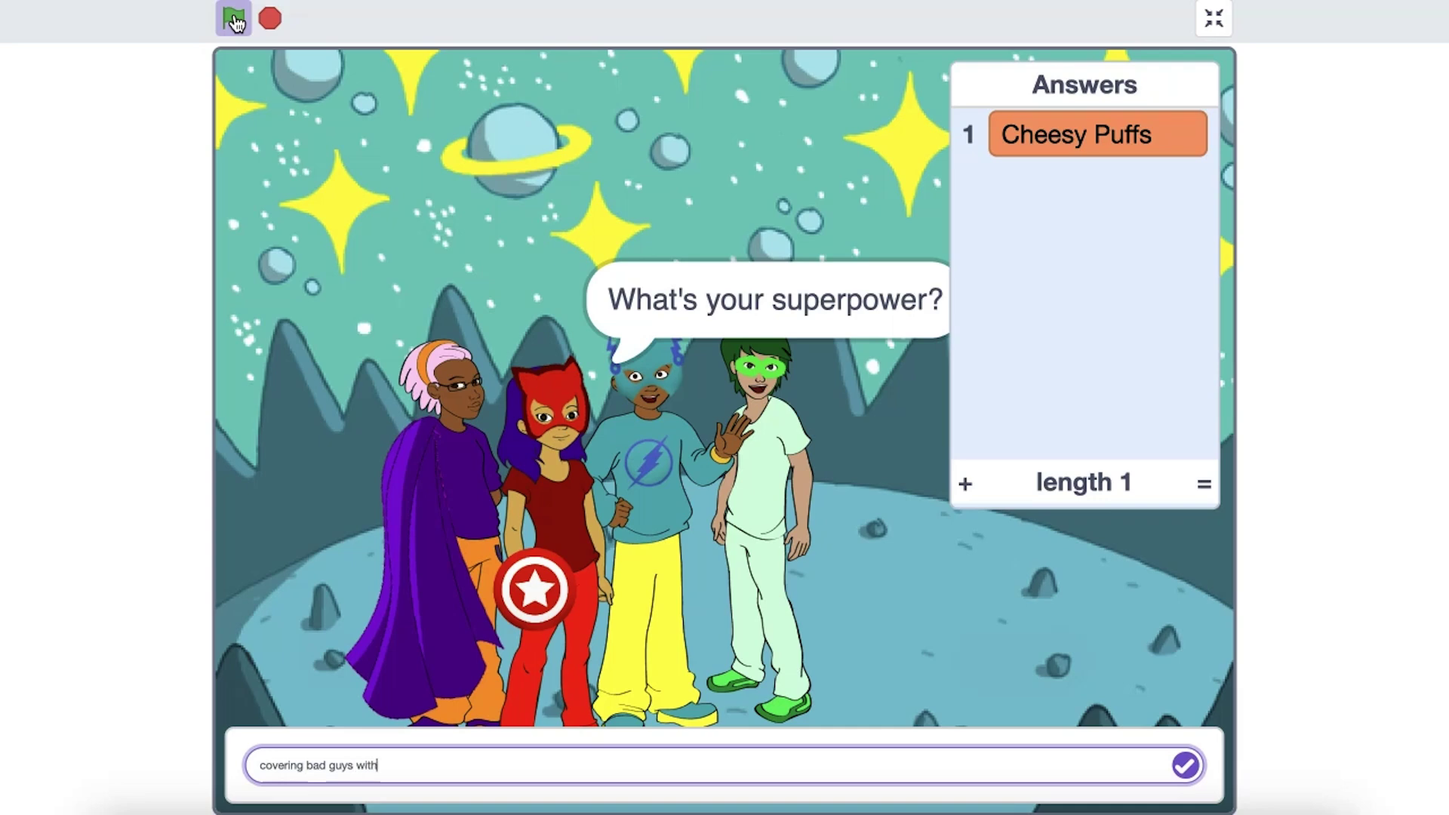
{"action": "type", "text": "water"}
{"action": "key", "text": "Return"}
{"action": "type", "text": "wate"}
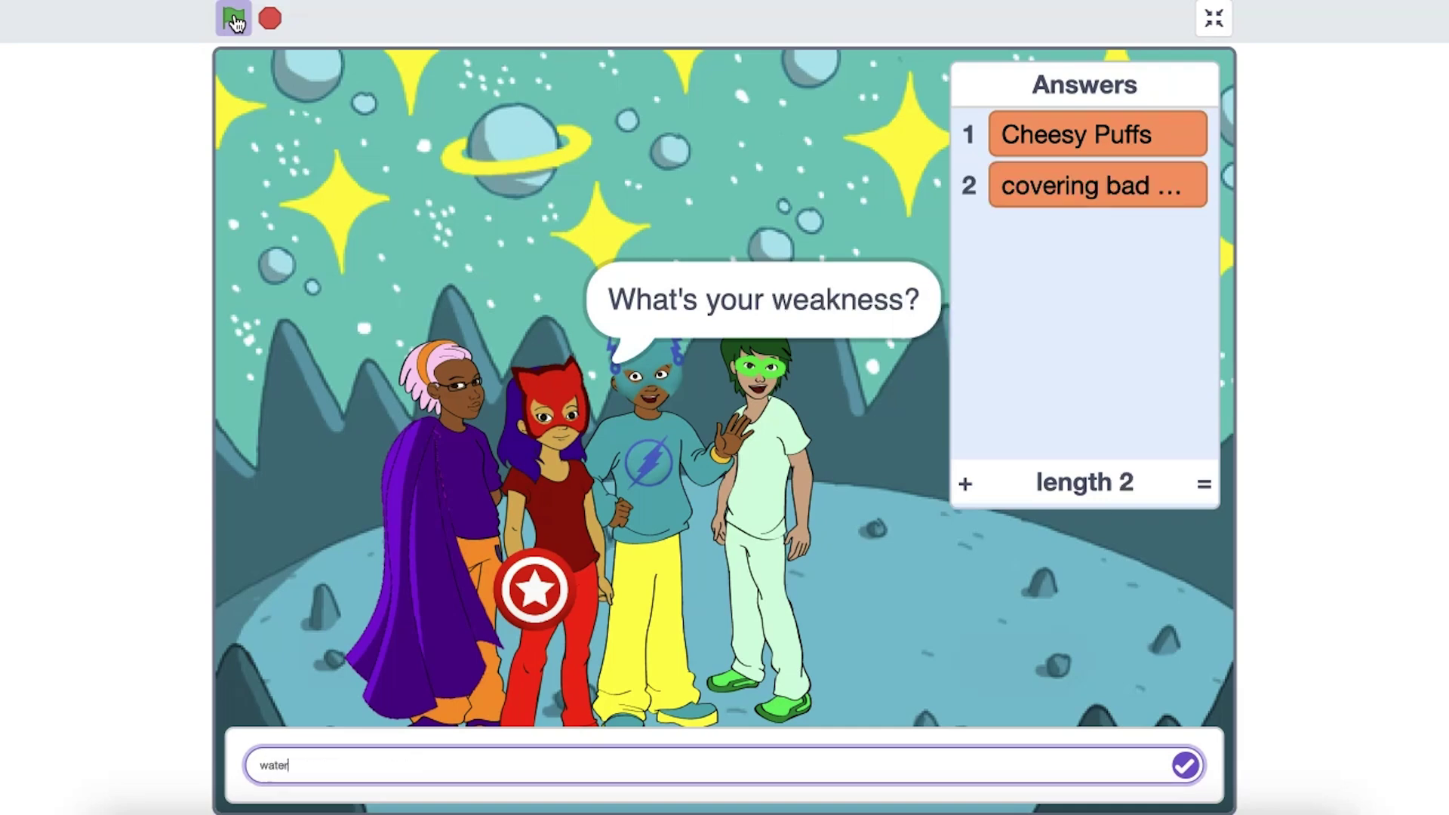
{"action": "type", "text": "r"}
{"action": "key", "text": "Return"}
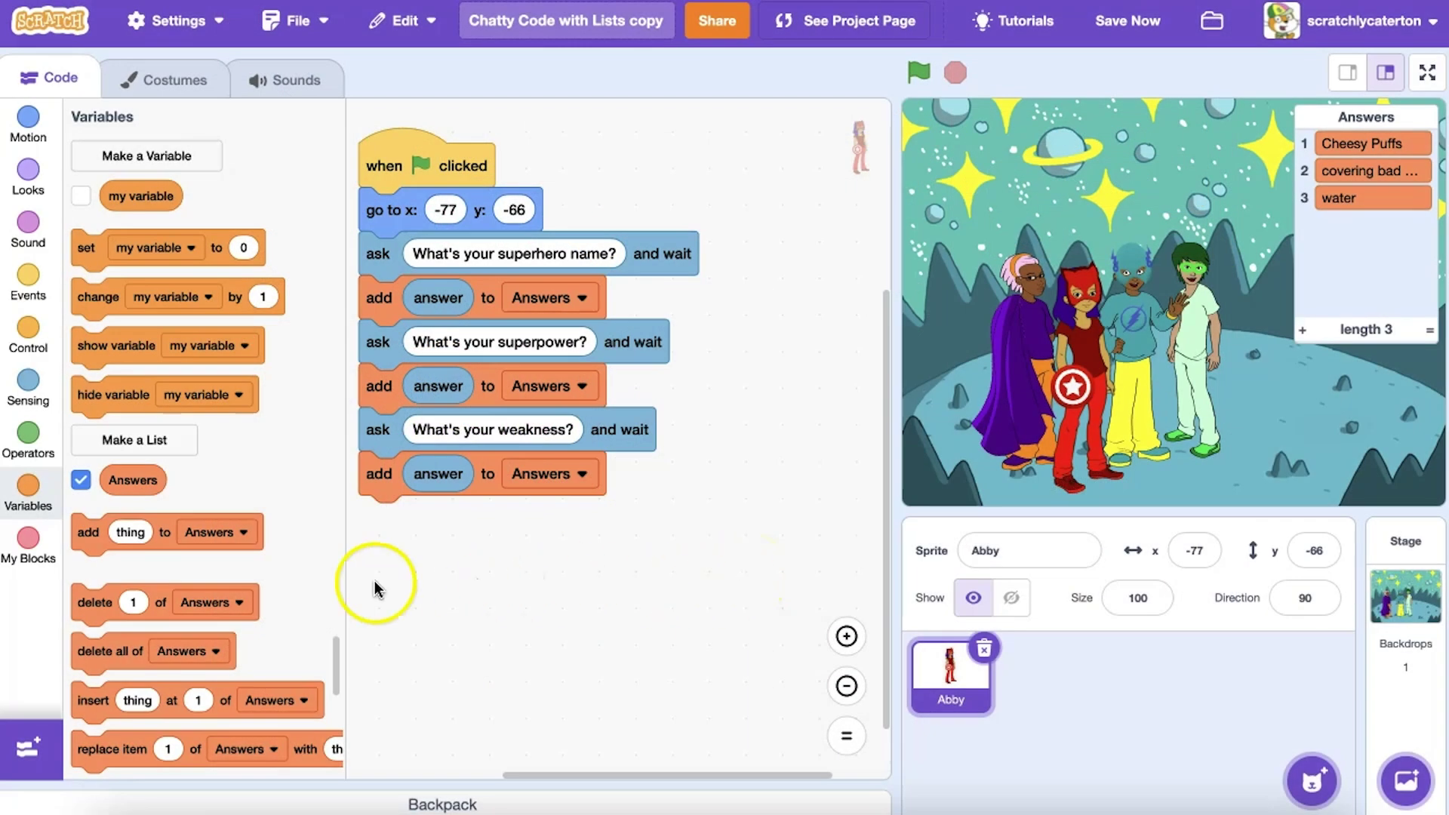
Test 'delete 1 of Answers', then add 'delete all of Answers' under 'go to x y'.
{"action": "left_click_drag", "start_coordinate": [94, 603], "coordinate": [514, 579]}
{"action": "left_click", "coordinate": [516, 579]}
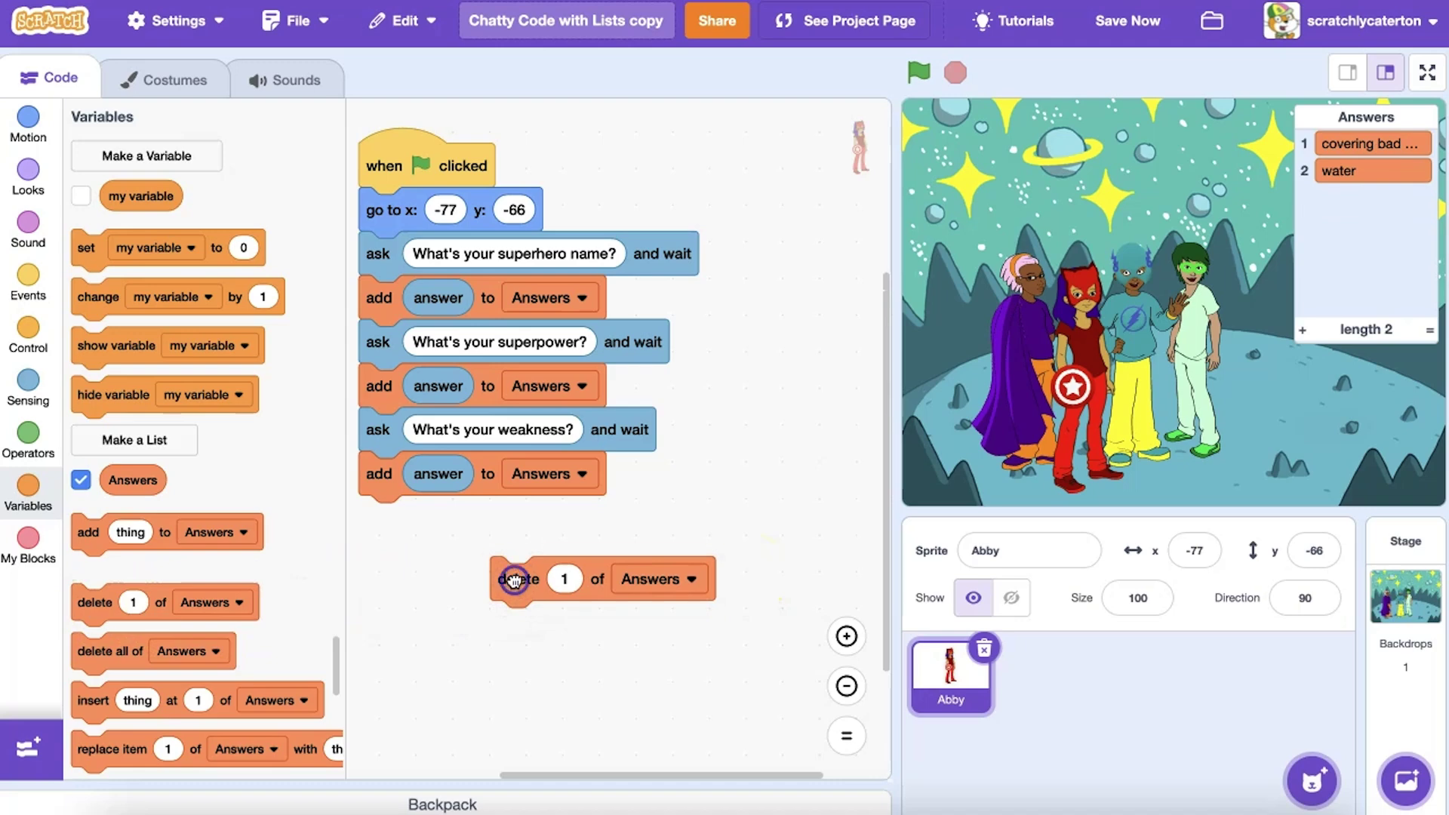
{"action": "mouse_move", "coordinate": [102, 651]}
{"action": "left_mouse_down"}
{"action": "mouse_move", "coordinate": [384, 673]}
{"action": "mouse_move", "coordinate": [404, 272]}
{"action": "left_mouse_up"}
{"action": "left_click", "coordinate": [383, 674]}
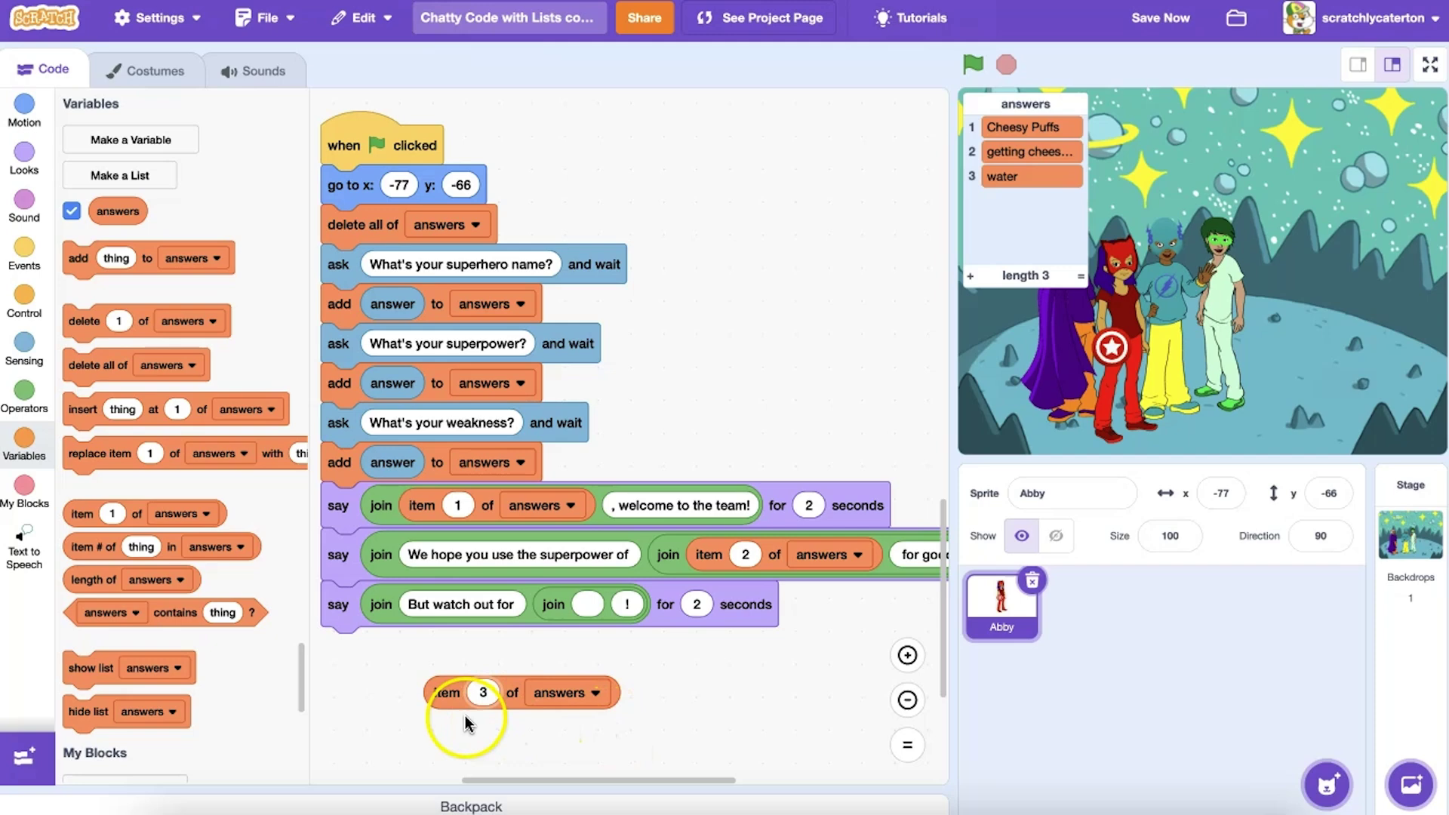
Insert 'item 3 of Answers' into the weakness message and run that block alone.
{"action": "left_click", "coordinate": [448, 692]}
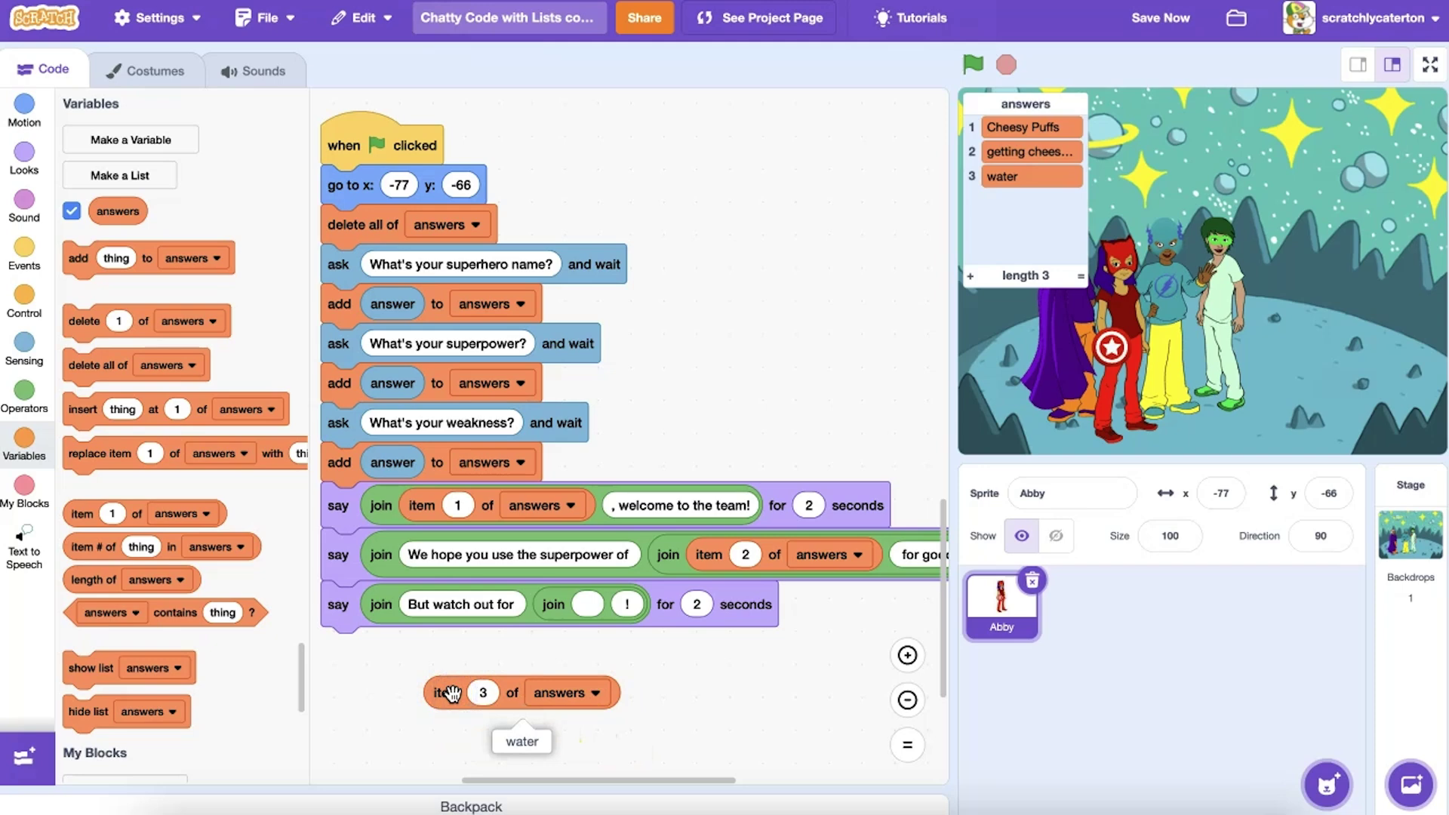
{"action": "left_click_drag", "start_coordinate": [449, 693], "coordinate": [581, 612]}
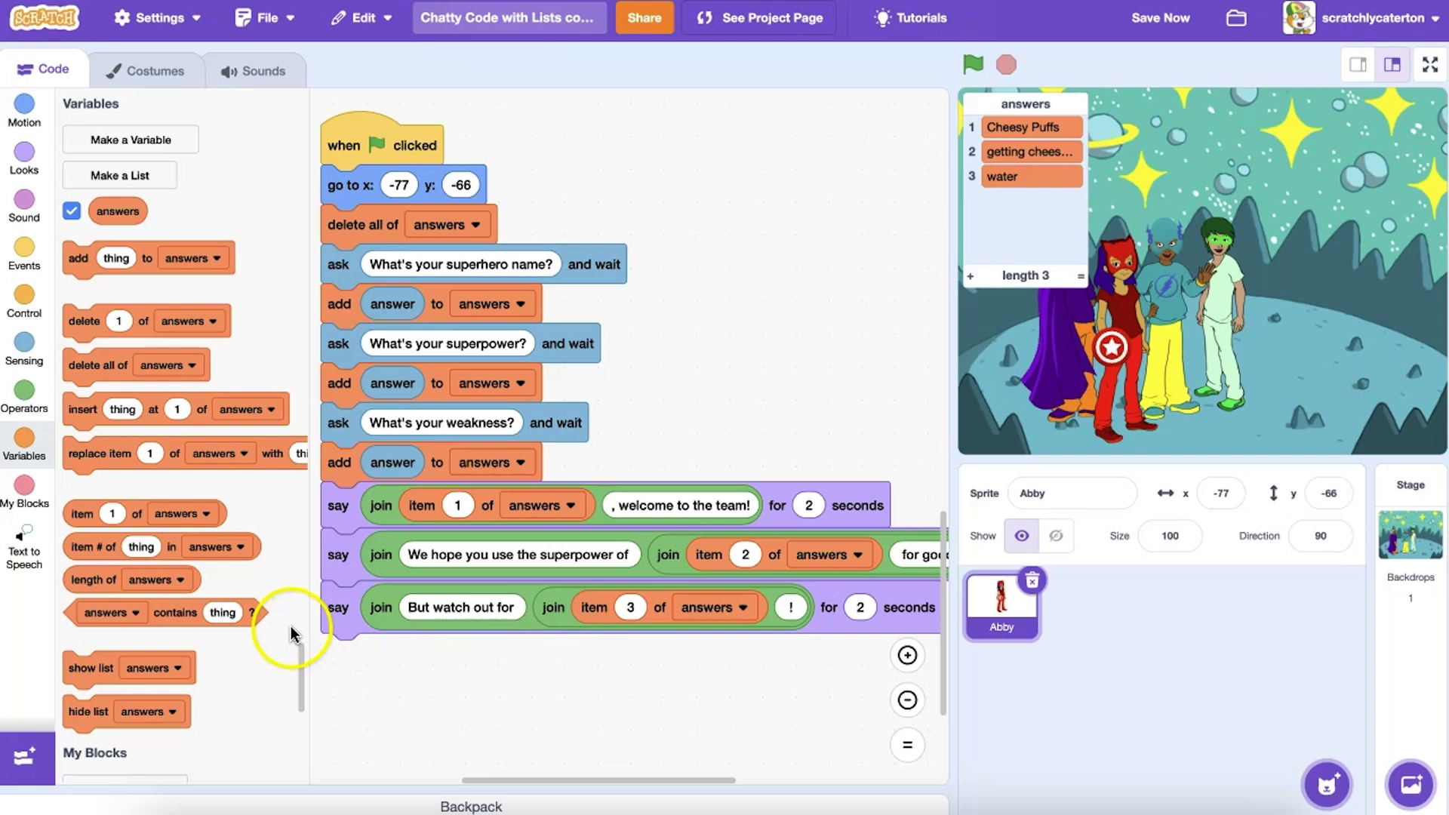
{"action": "left_click_drag", "start_coordinate": [337, 608], "coordinate": [343, 675]}
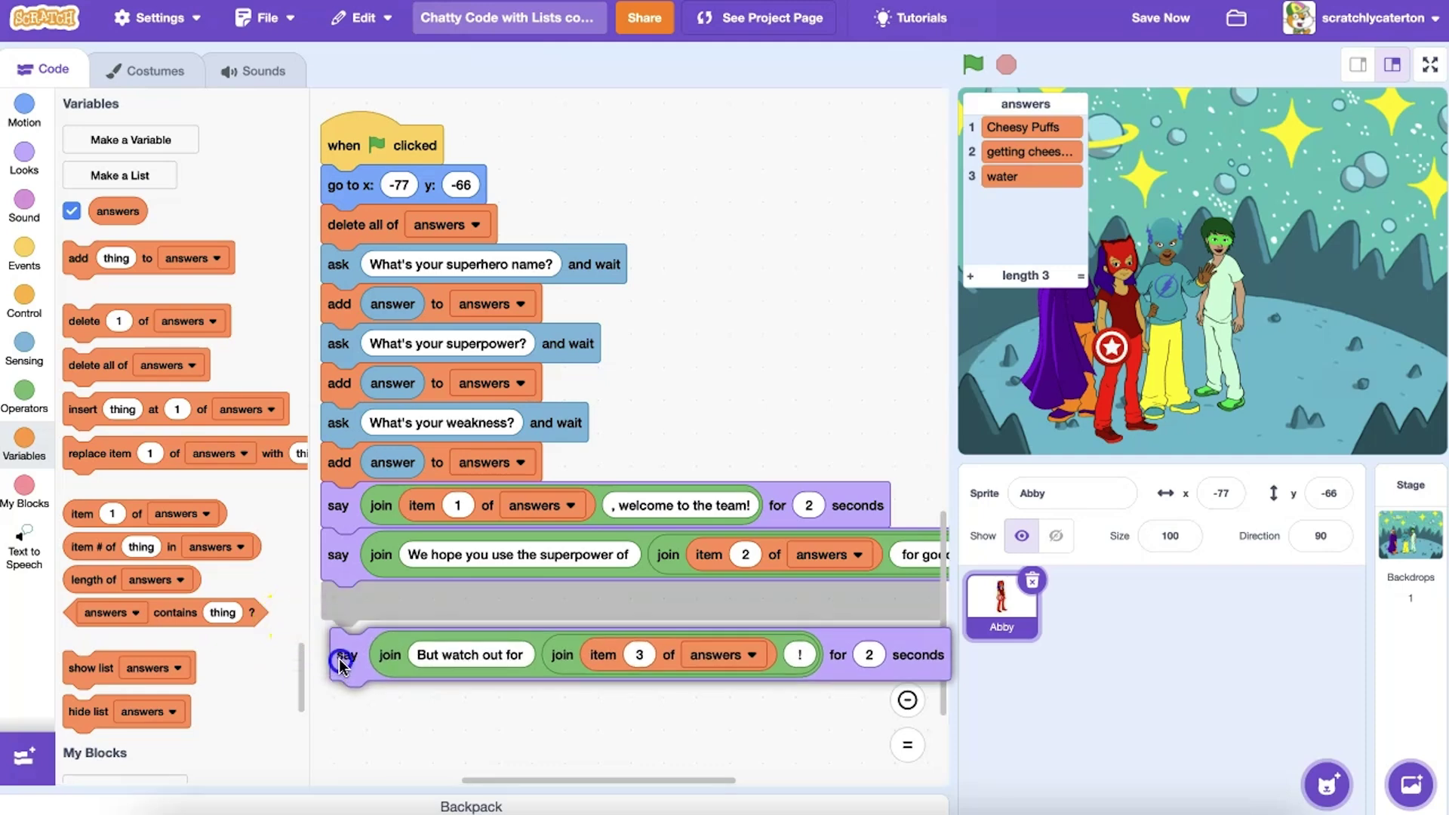
{"action": "left_click", "coordinate": [342, 672]}
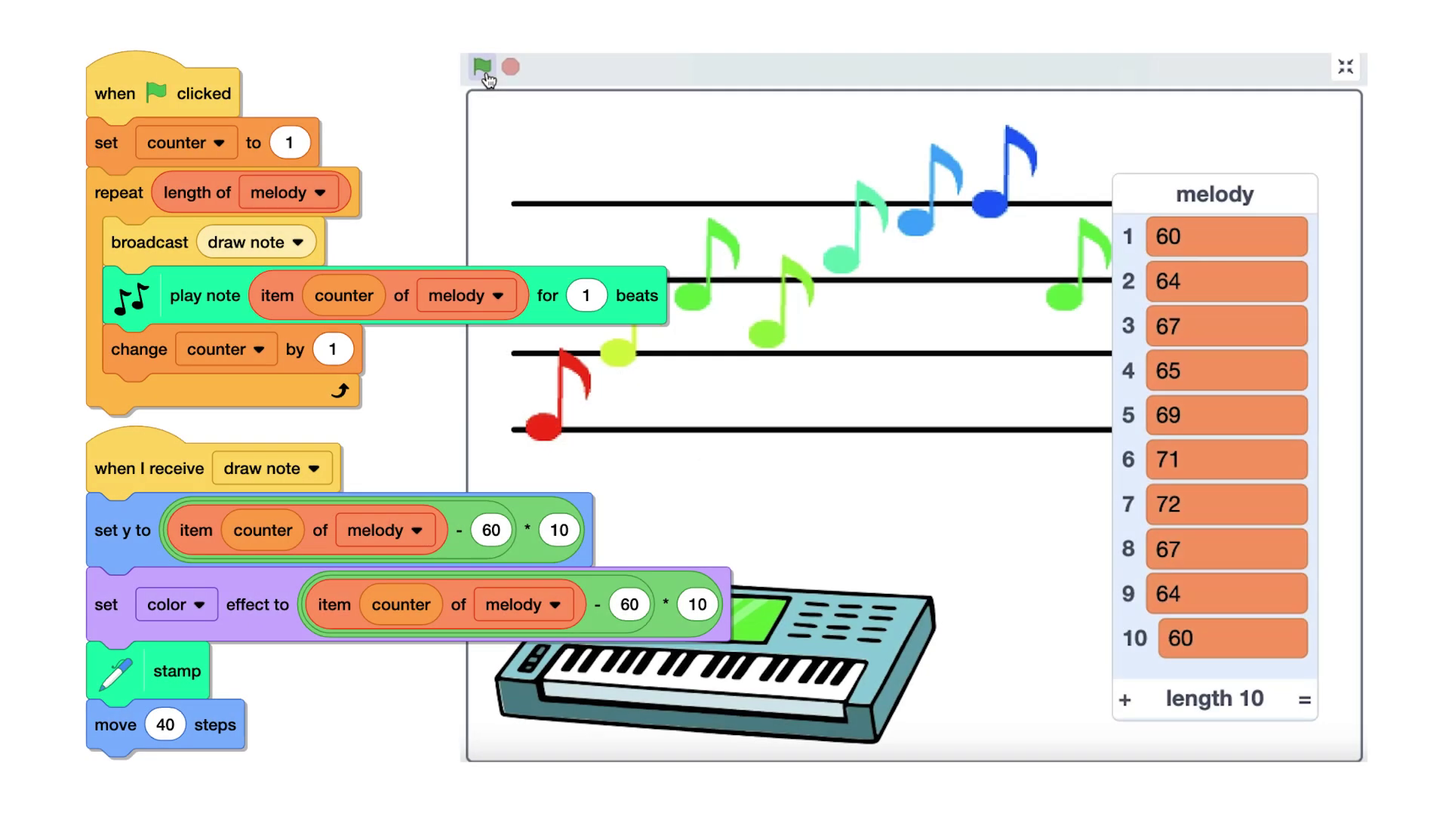
Start the melody project with the green flag.
{"action": "left_click", "coordinate": [484, 69]}
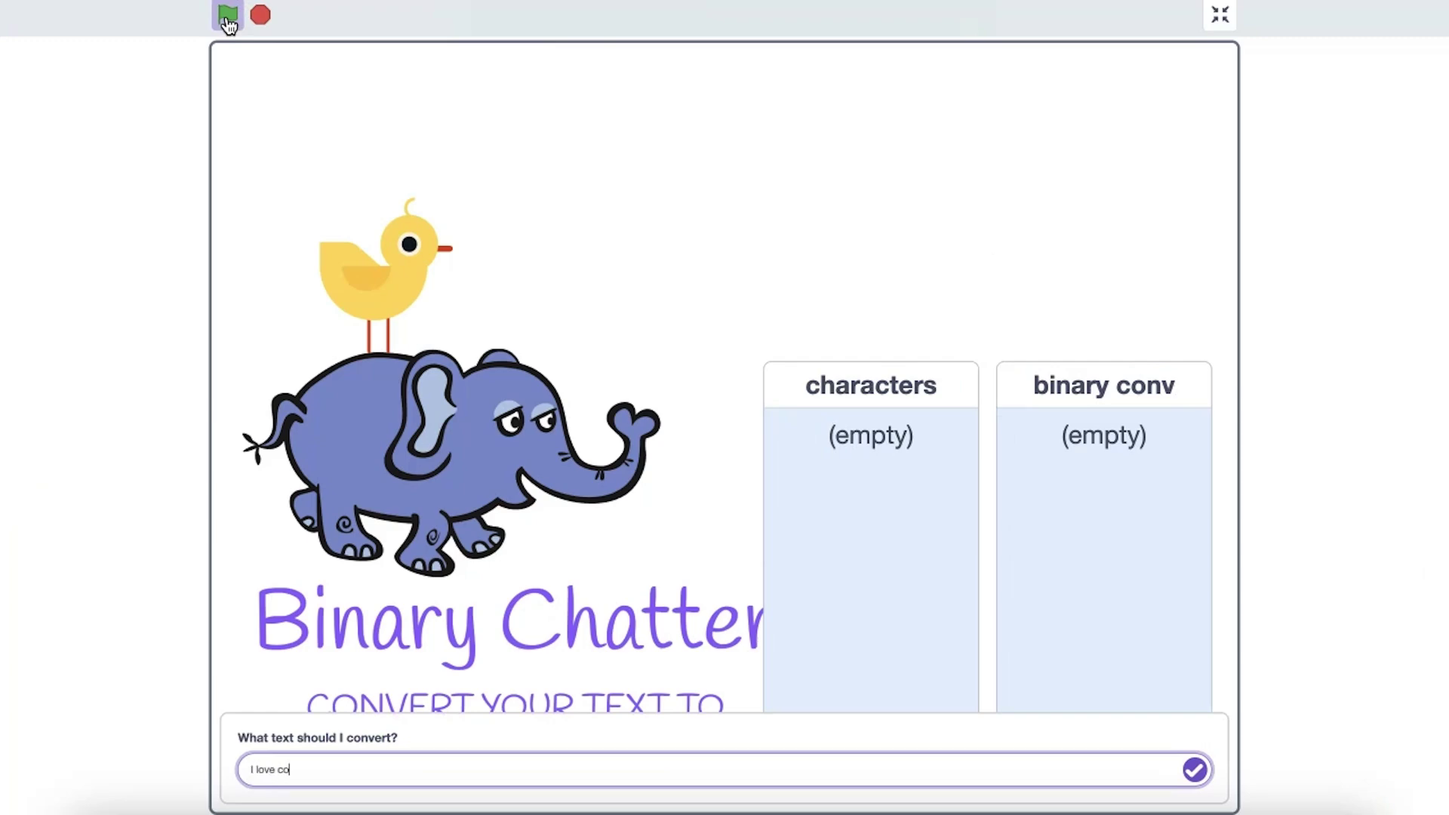
Convert 'I love coding!' to binary, then slice several fruits in Fruit Slicer.
{"action": "key", "text": "Return"}
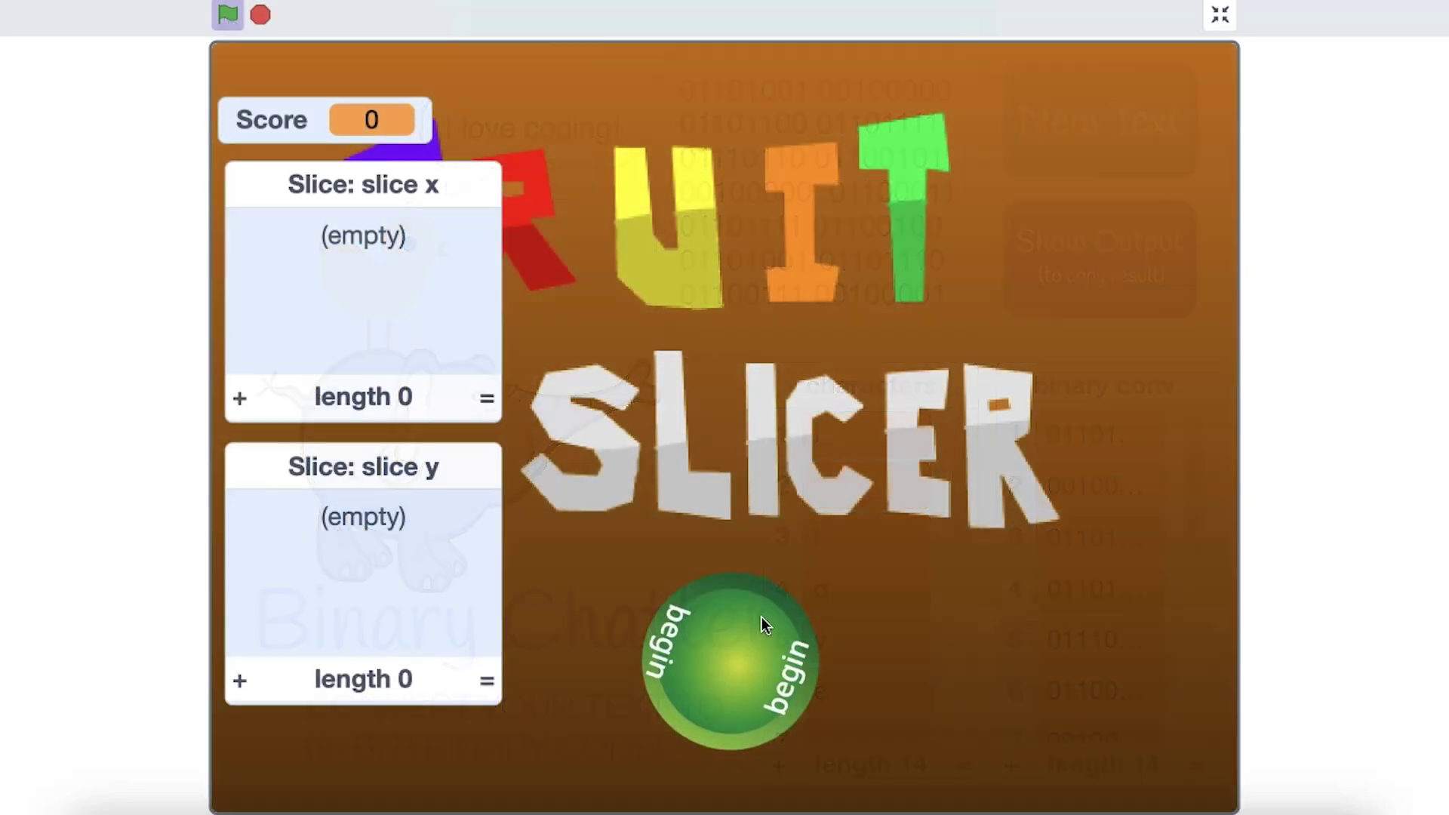
{"action": "left_click", "coordinate": [747, 629]}
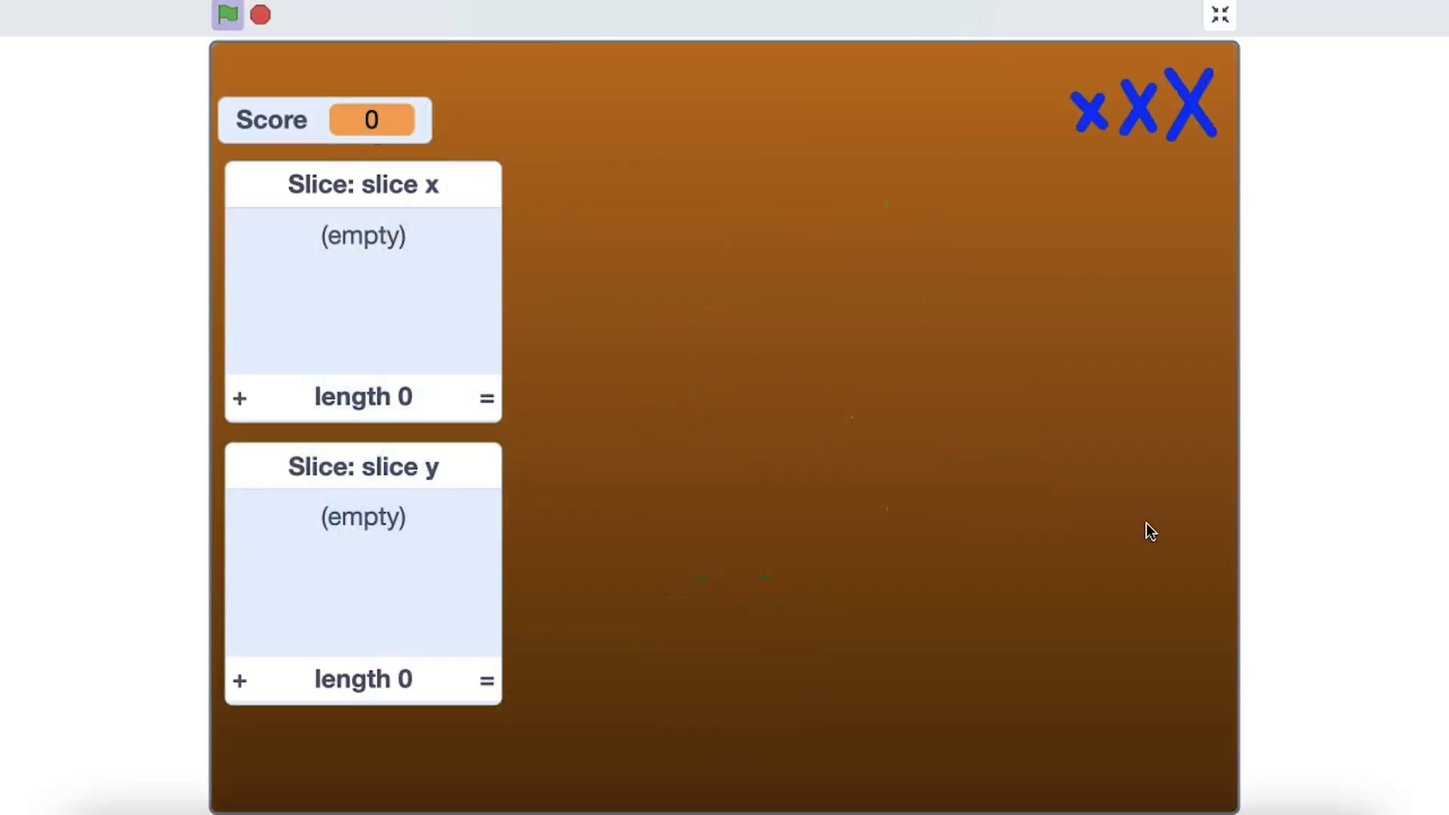
{"action": "mouse_move", "coordinate": [1147, 522]}
{"action": "left_mouse_down"}
{"action": "mouse_move", "coordinate": [656, 391]}
{"action": "mouse_move", "coordinate": [1138, 387]}
{"action": "mouse_move", "coordinate": [680, 385]}
{"action": "mouse_move", "coordinate": [937, 320]}
{"action": "left_mouse_up"}
{"action": "left_click_drag", "start_coordinate": [1233, 272], "coordinate": [1010, 297]}
{"action": "mouse_move", "coordinate": [781, 312]}
{"action": "left_mouse_down"}
{"action": "mouse_move", "coordinate": [1085, 331]}
{"action": "mouse_move", "coordinate": [543, 260]}
{"action": "left_mouse_up"}
{"action": "left_click_drag", "start_coordinate": [849, 340], "coordinate": [1092, 334]}
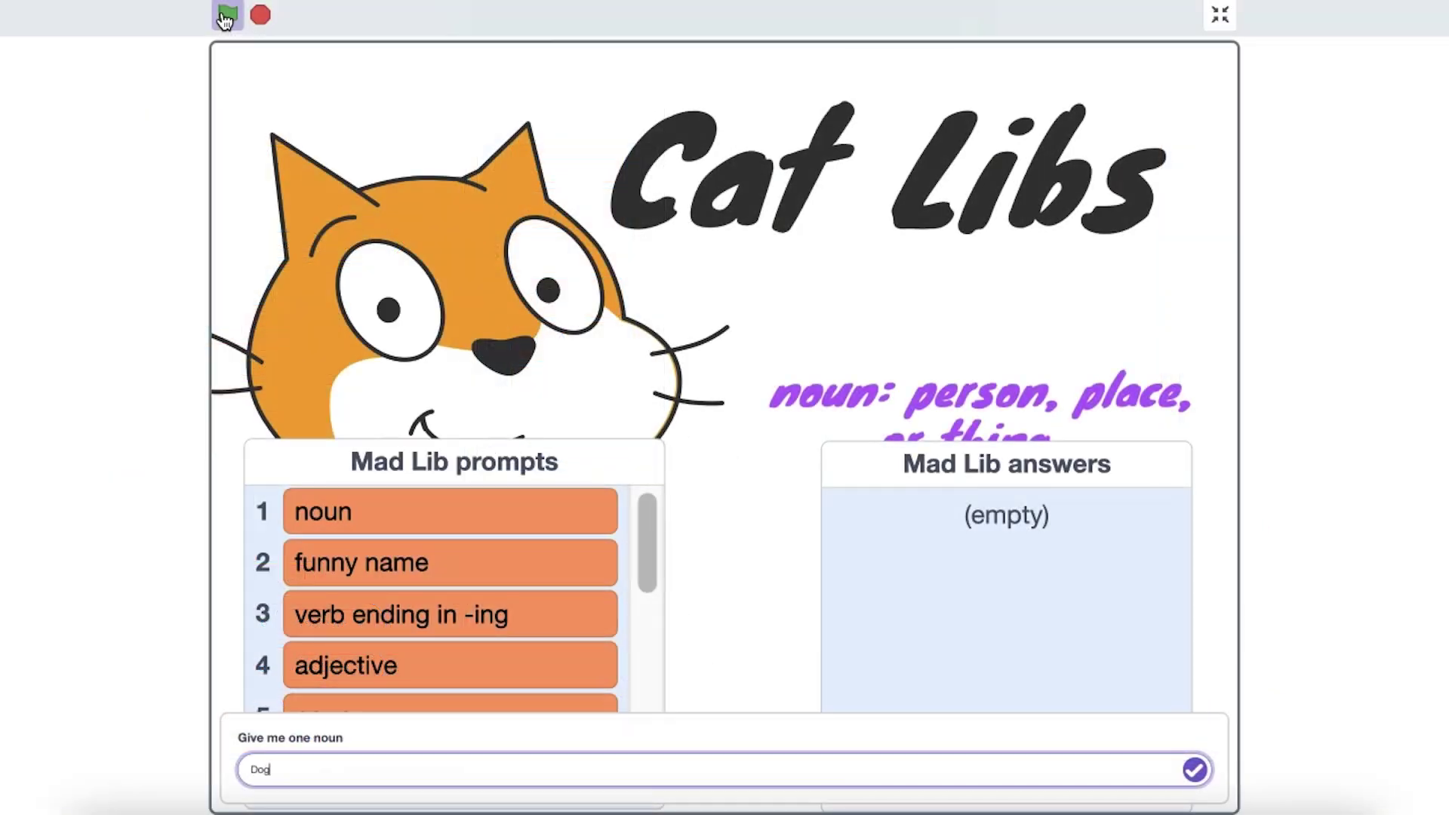
{"action": "type", "text": "Catty Kittens"}
Fill Cat Libs with Dog, Catty Kittendom, running and polka dot.
{"action": "key", "text": "Return"}
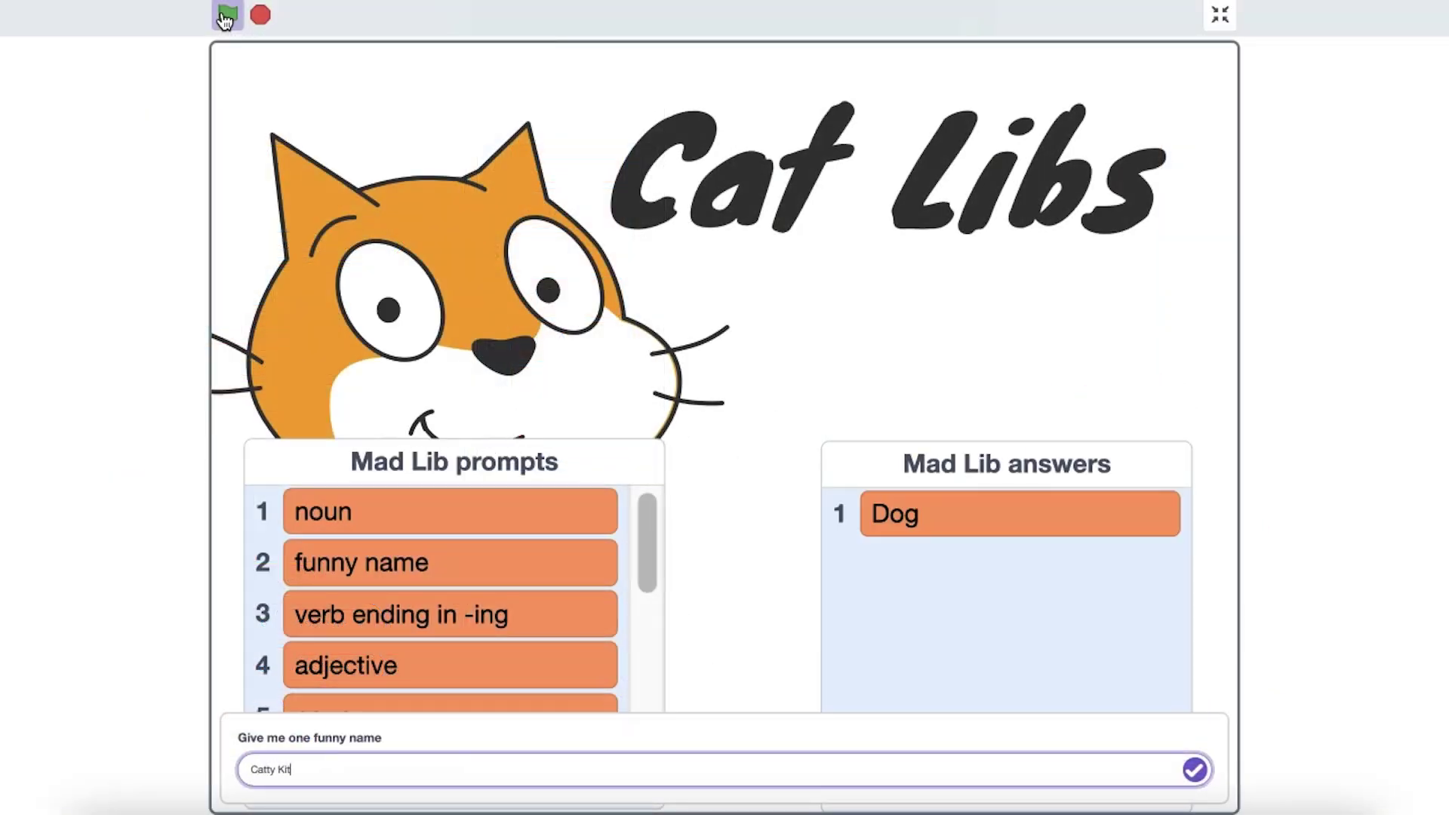
{"action": "type", "text": "om"}
{"action": "key", "text": "Return"}
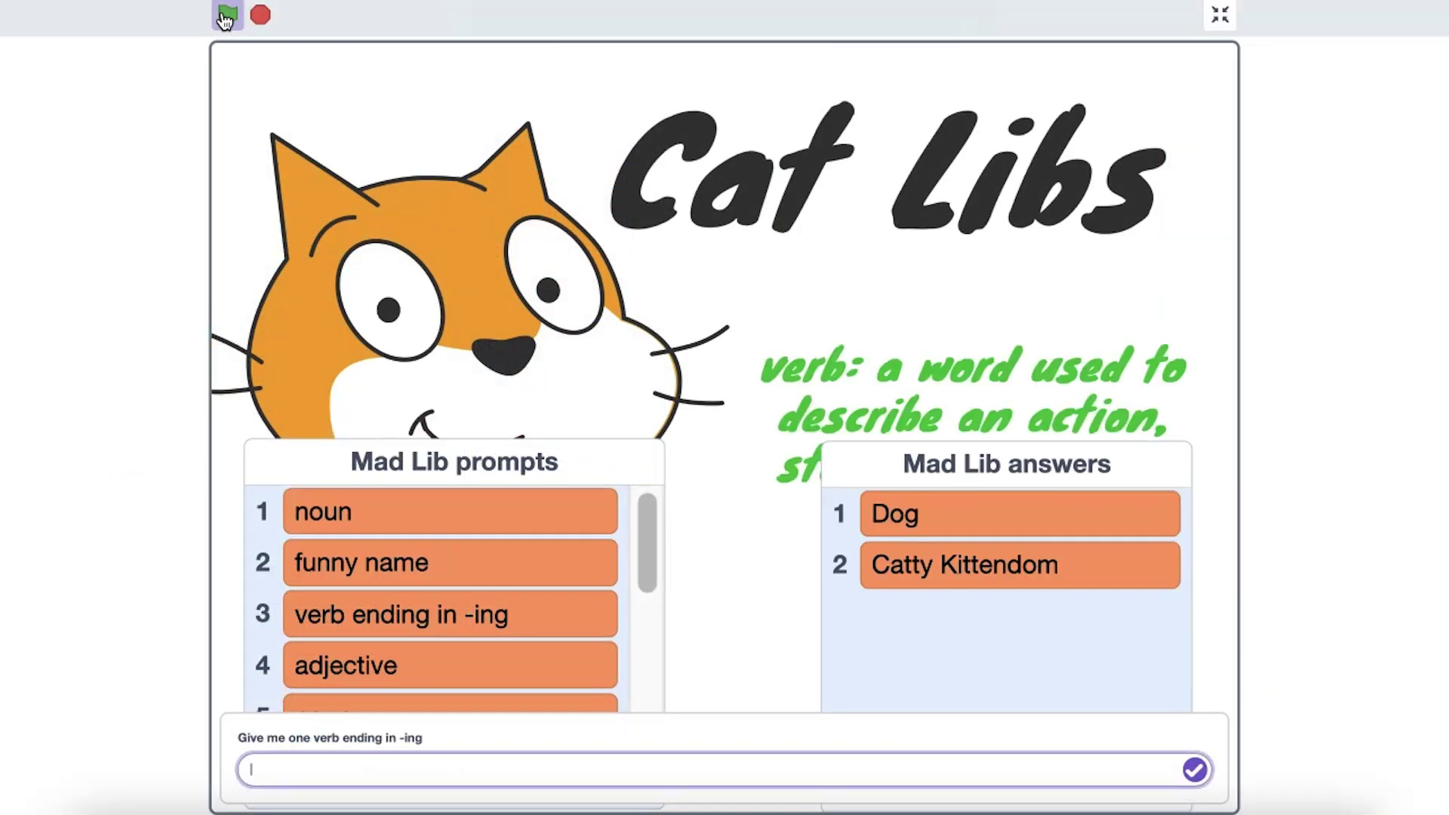
{"action": "type", "text": "running"}
{"action": "key", "text": "Return"}
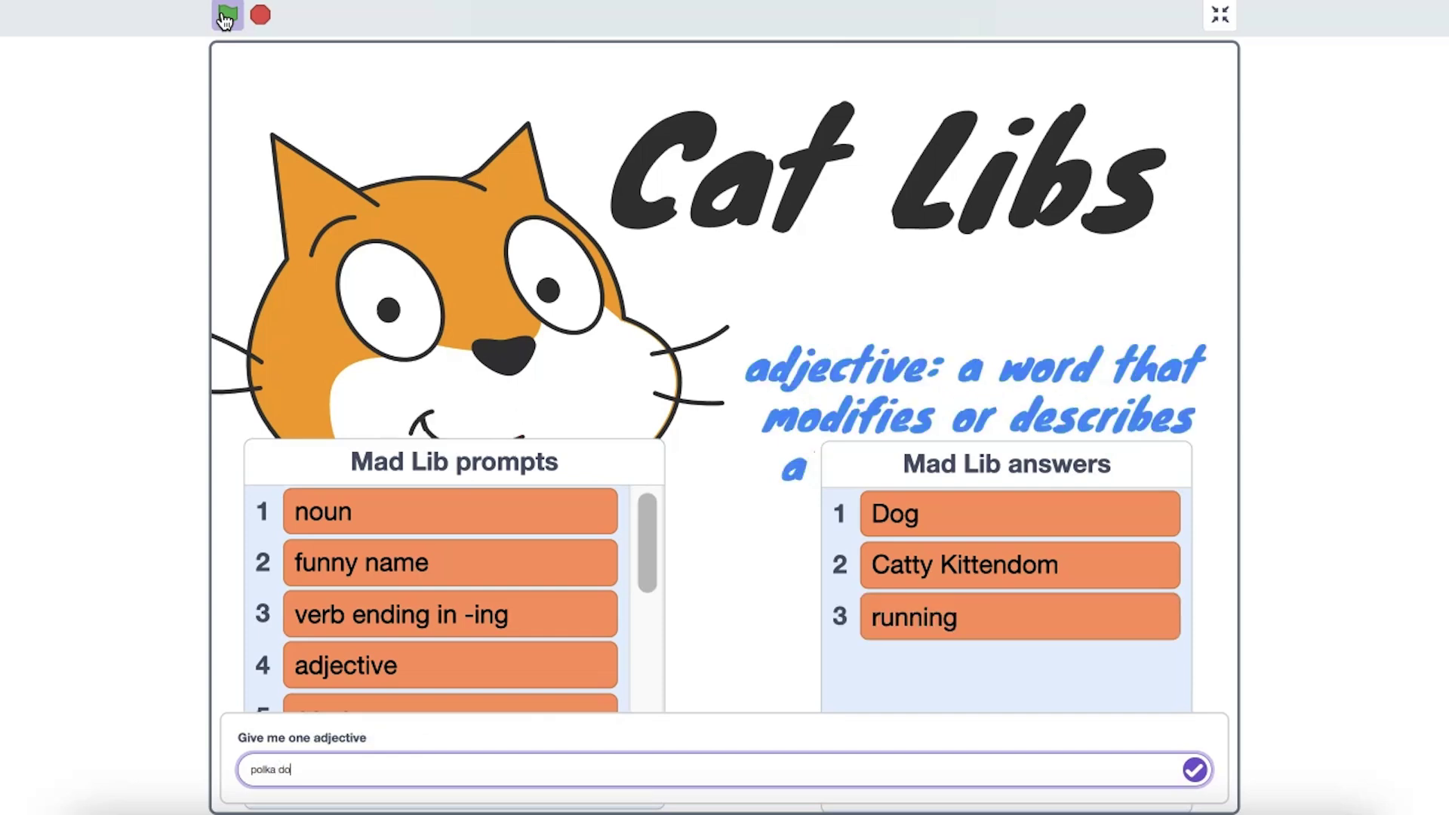
{"action": "type", "text": "t"}
{"action": "key", "text": "Return"}
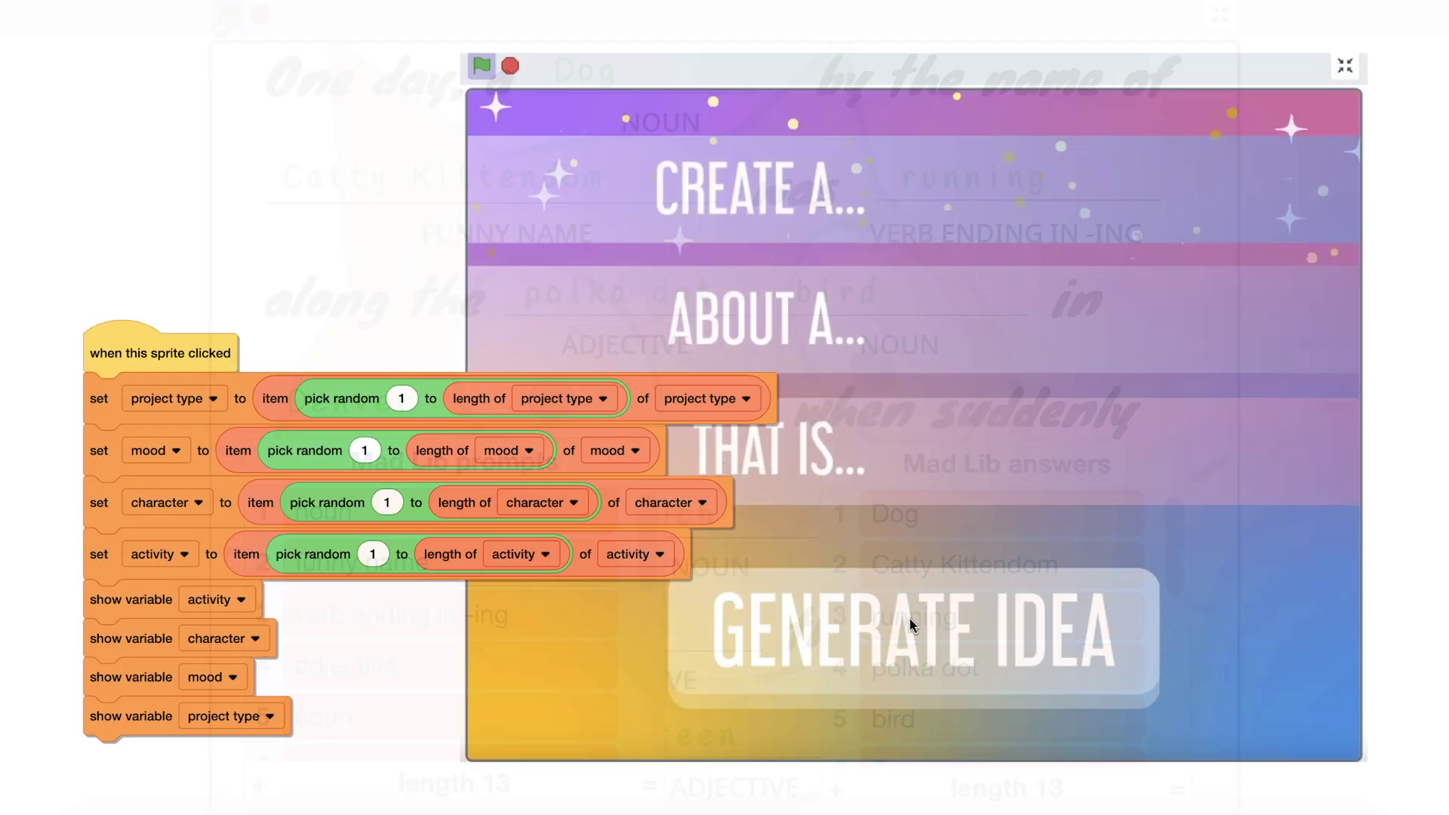
Generate four random project ideas with the Generate Idea button.
{"action": "left_click", "coordinate": [911, 623]}
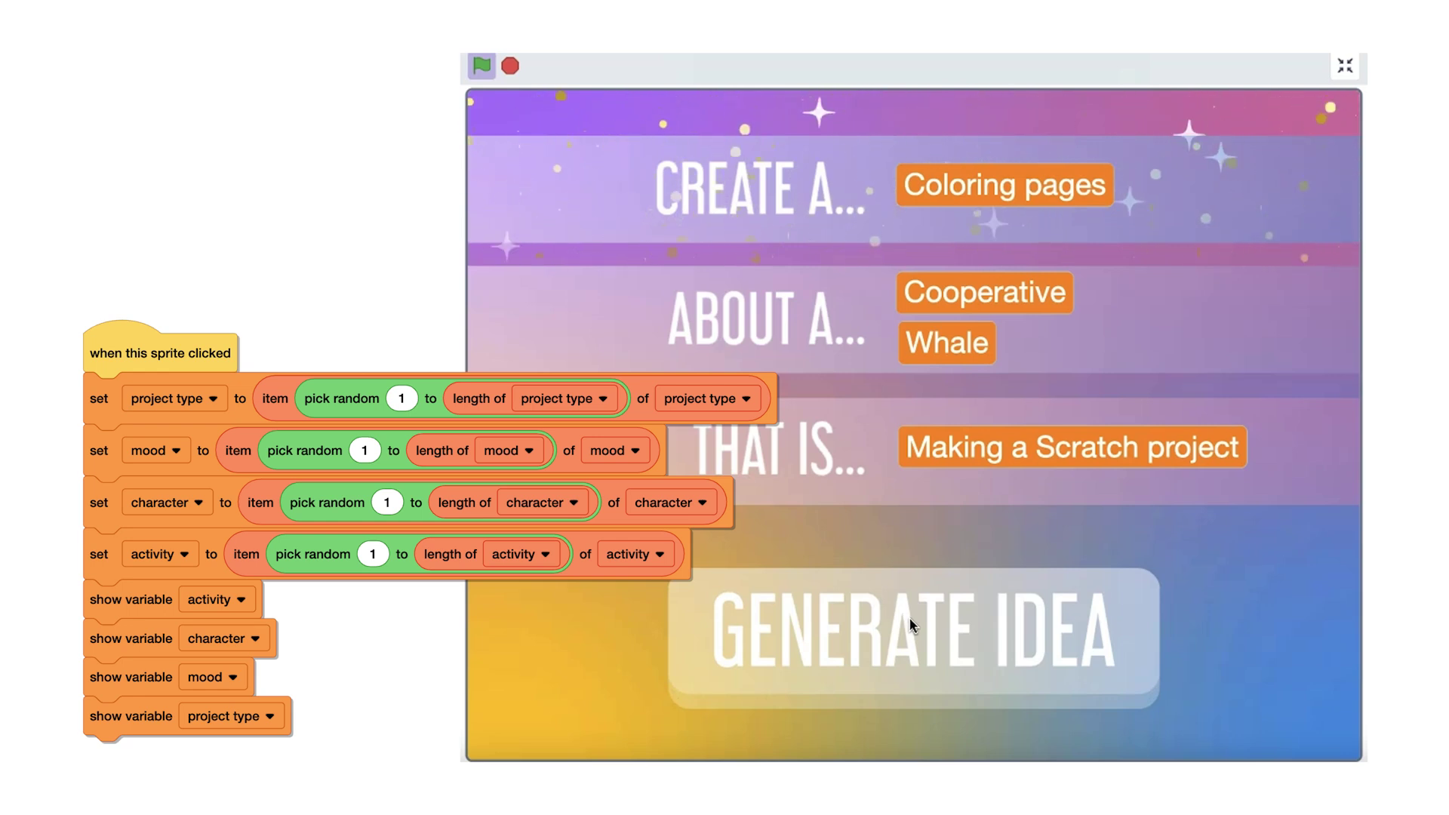
{"action": "left_click", "coordinate": [910, 624]}
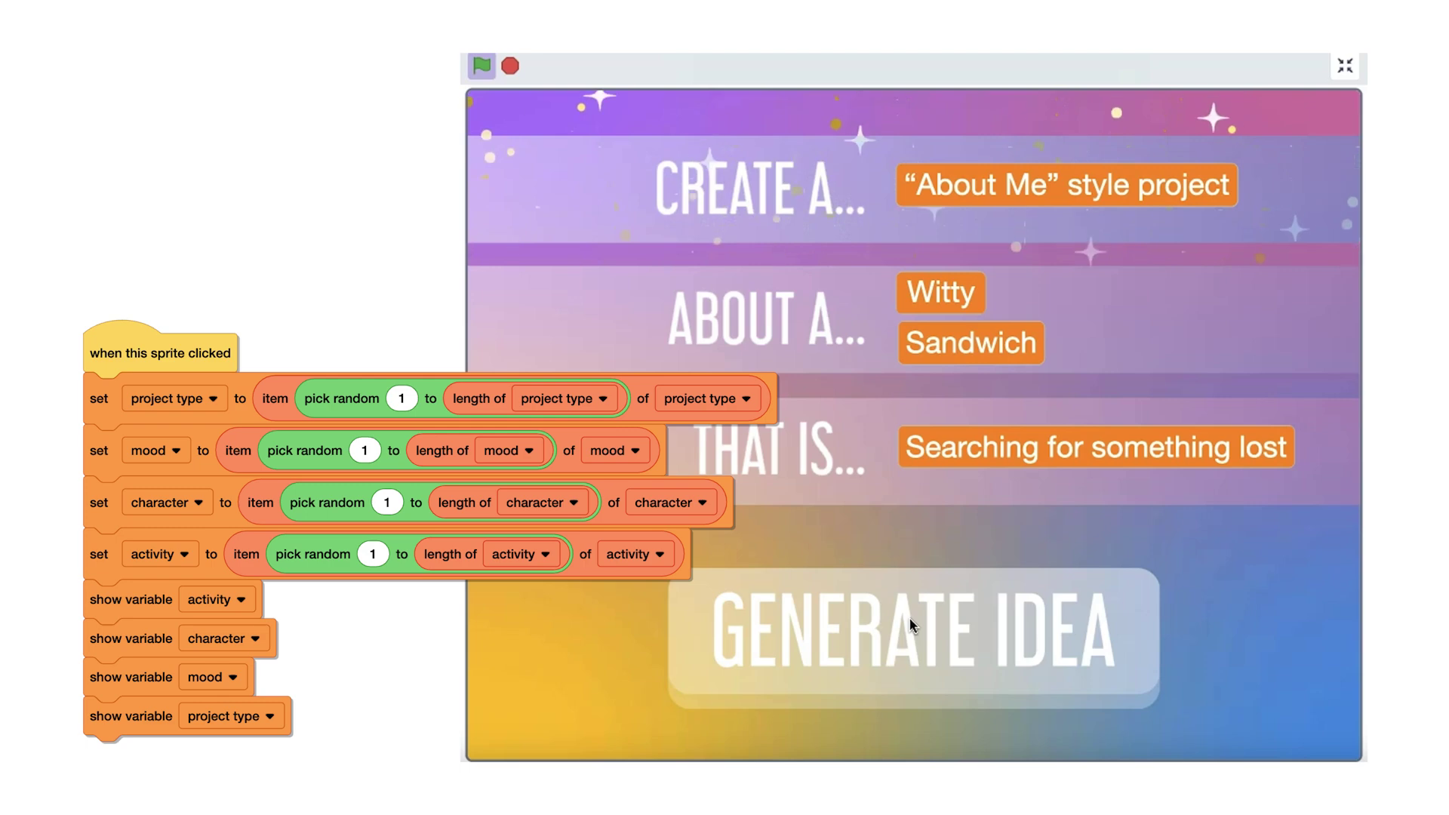
{"action": "left_click", "coordinate": [911, 624]}
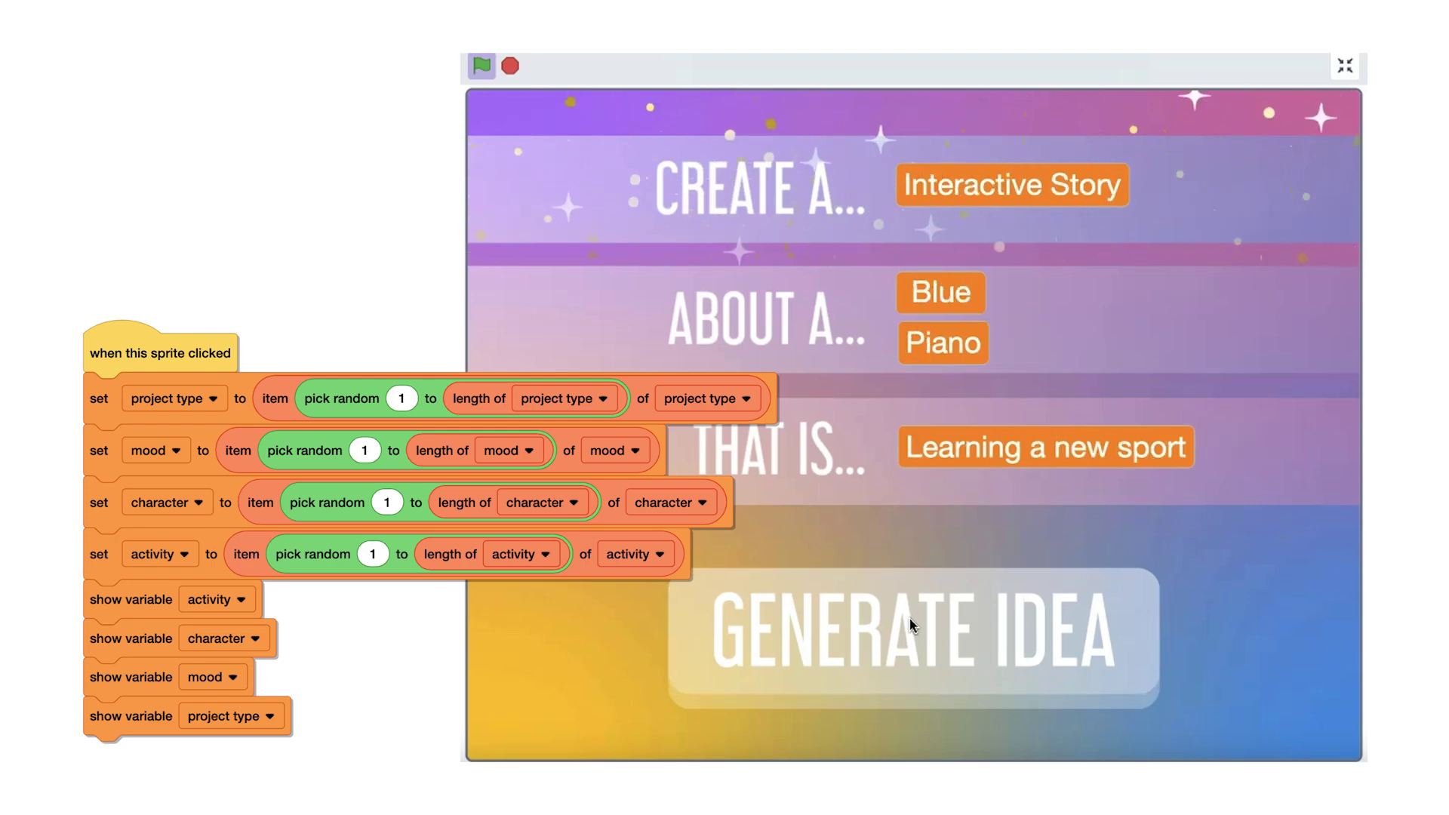
{"action": "left_click", "coordinate": [911, 624]}
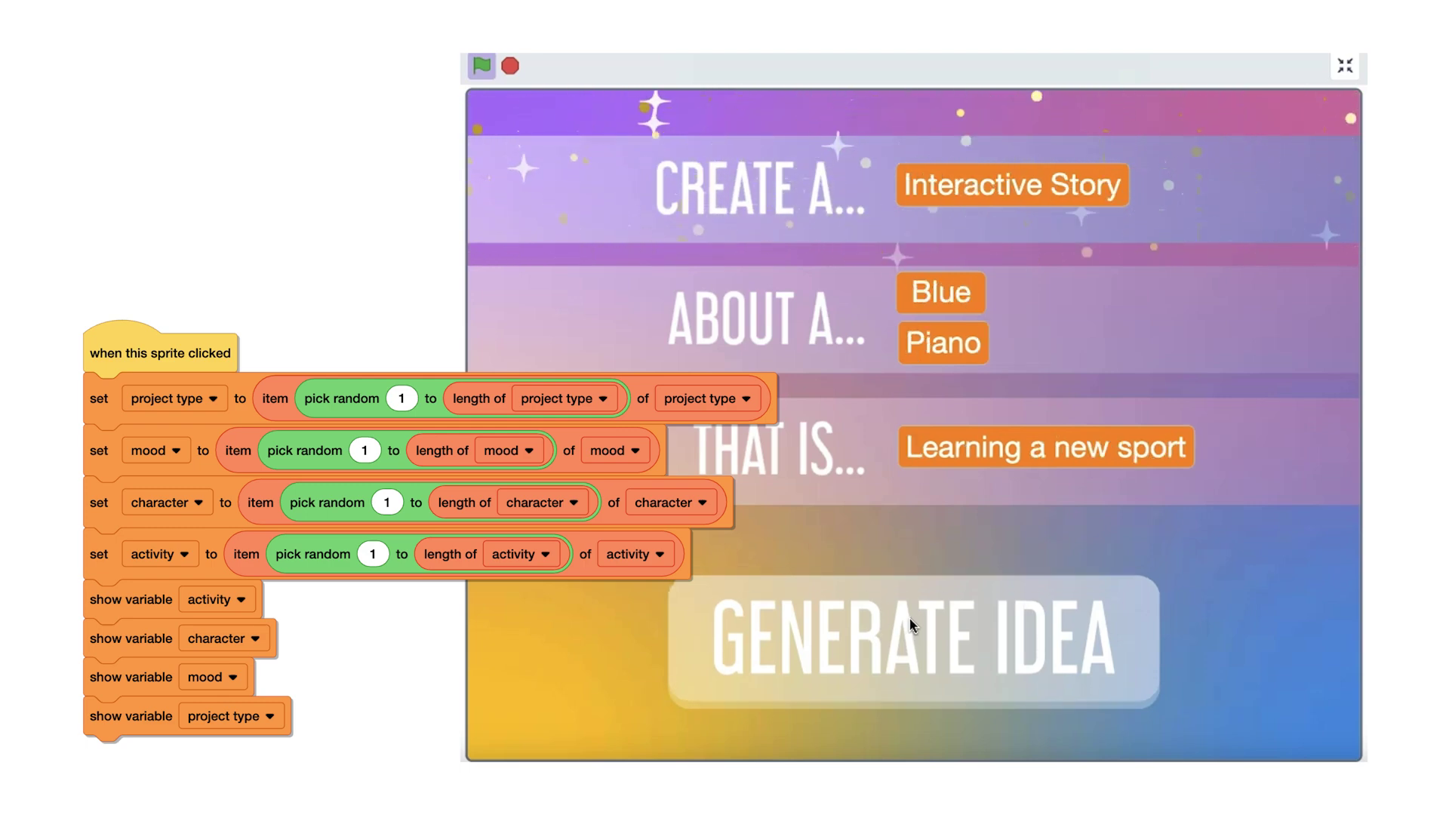